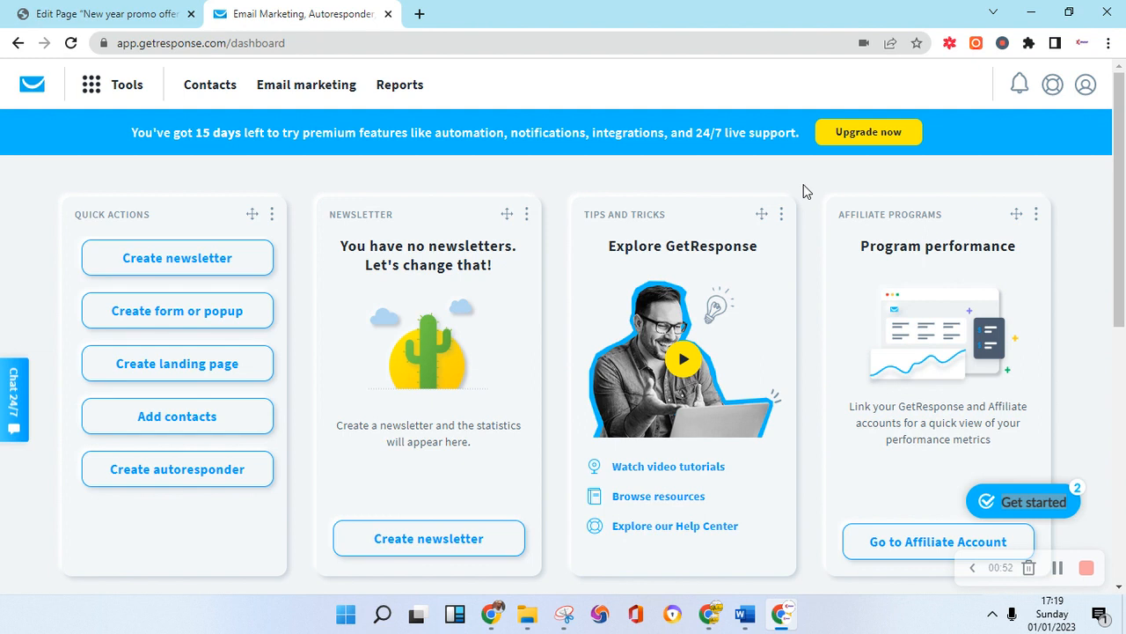
- Open the account management details and review the personal information, Address and time, and Business details sections
left_click(1092, 86)
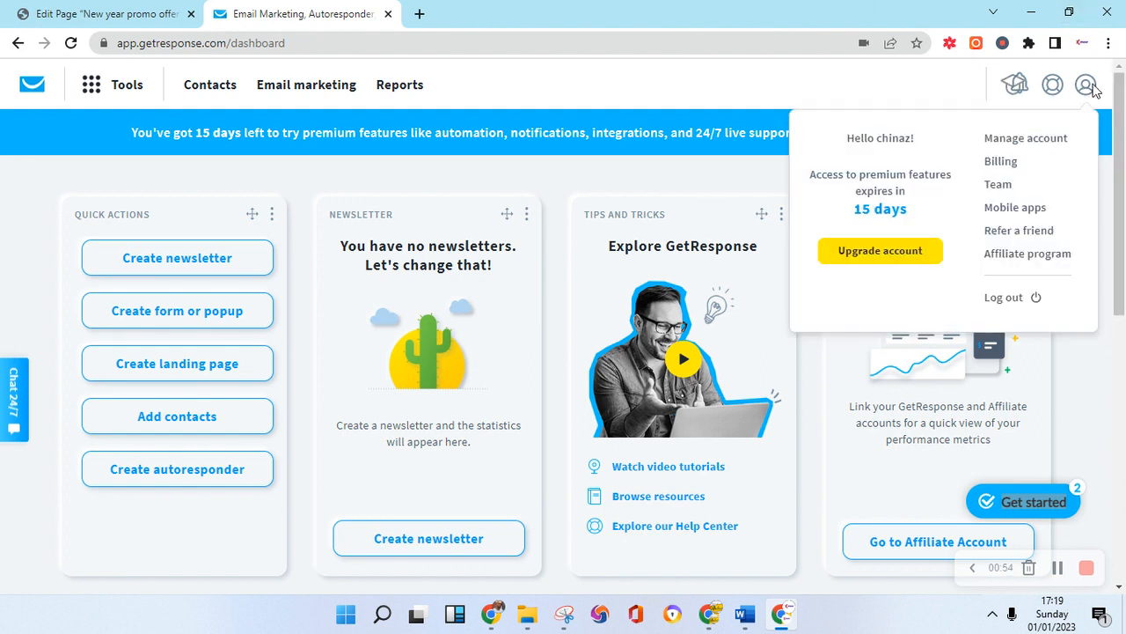
left_click(1024, 141)
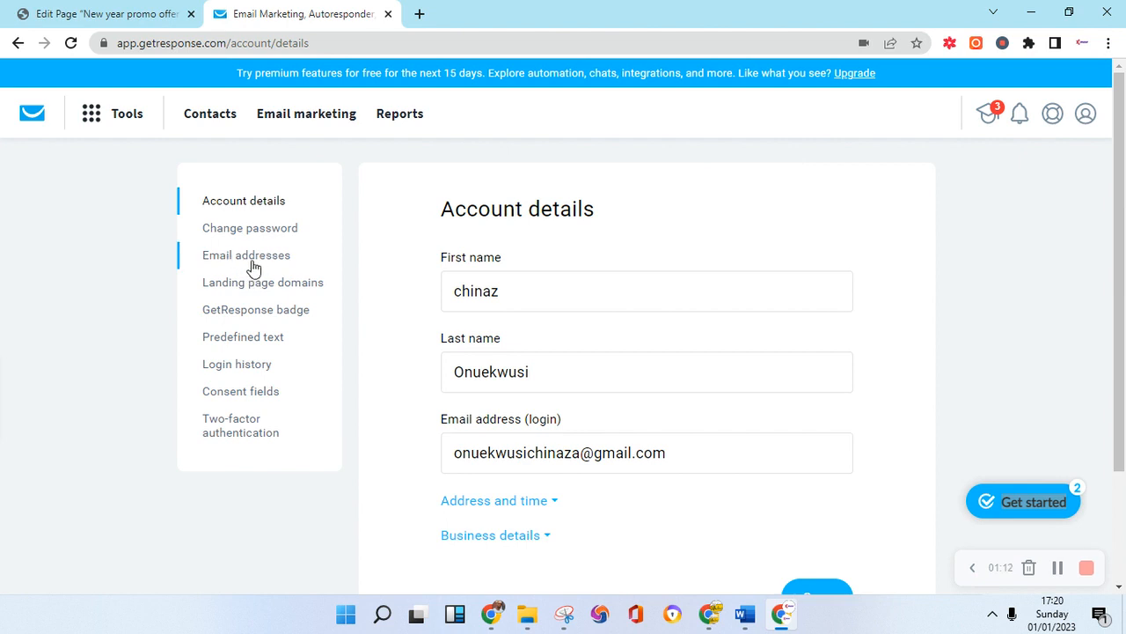
scroll(683, 283, "down", 2)
scroll(646, 297, "up", 2)
left_click(483, 502)
scroll(493, 414, "down", 4)
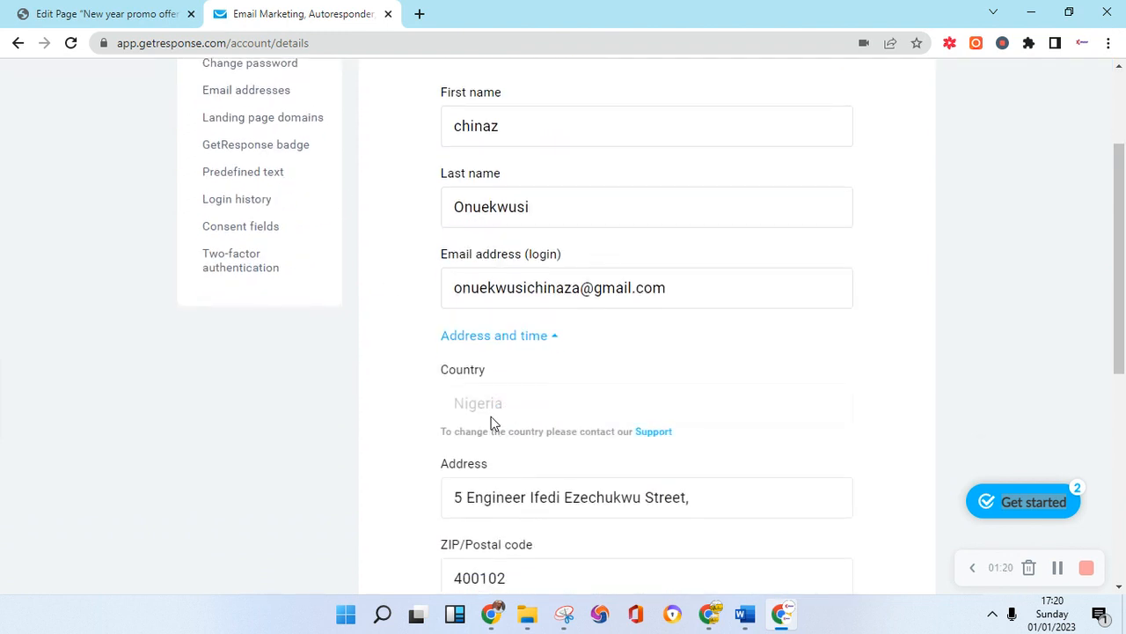
scroll(493, 401, "down", 4)
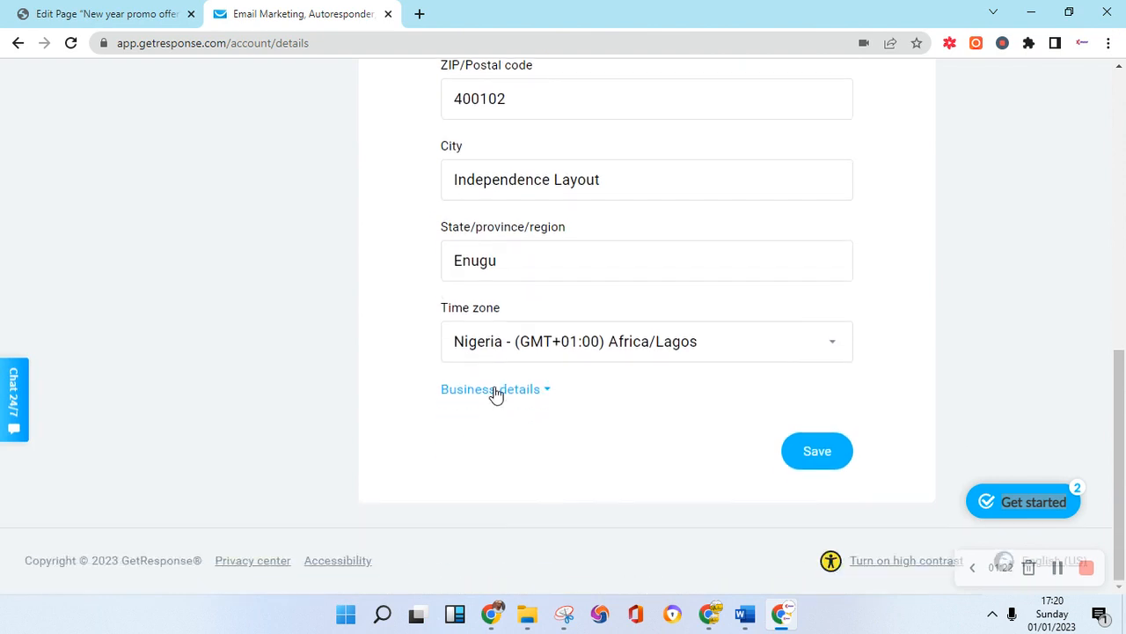
left_click(498, 390)
scroll(498, 390, "down", 4)
scroll(498, 389, "up", 12)
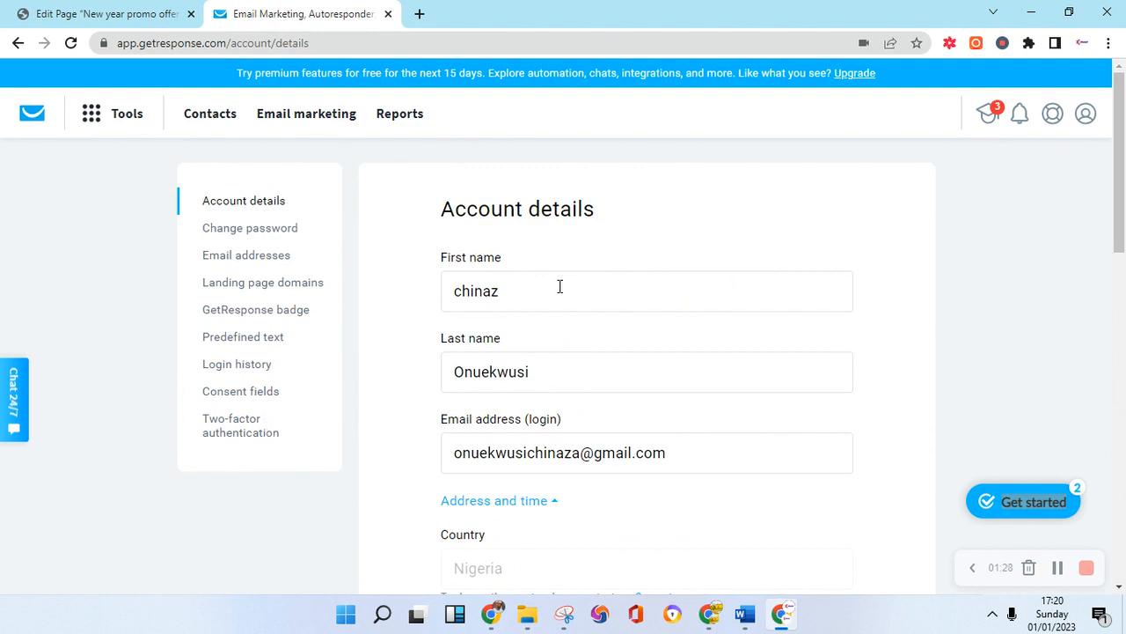
scroll(532, 269, "down", 9)
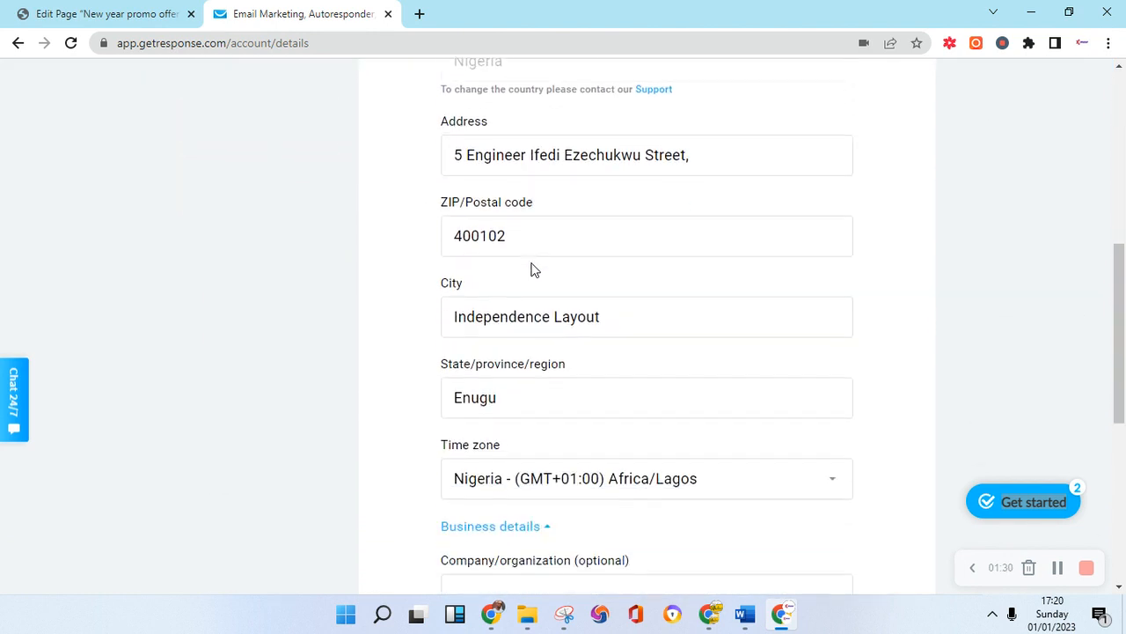
scroll(532, 269, "up", 10)
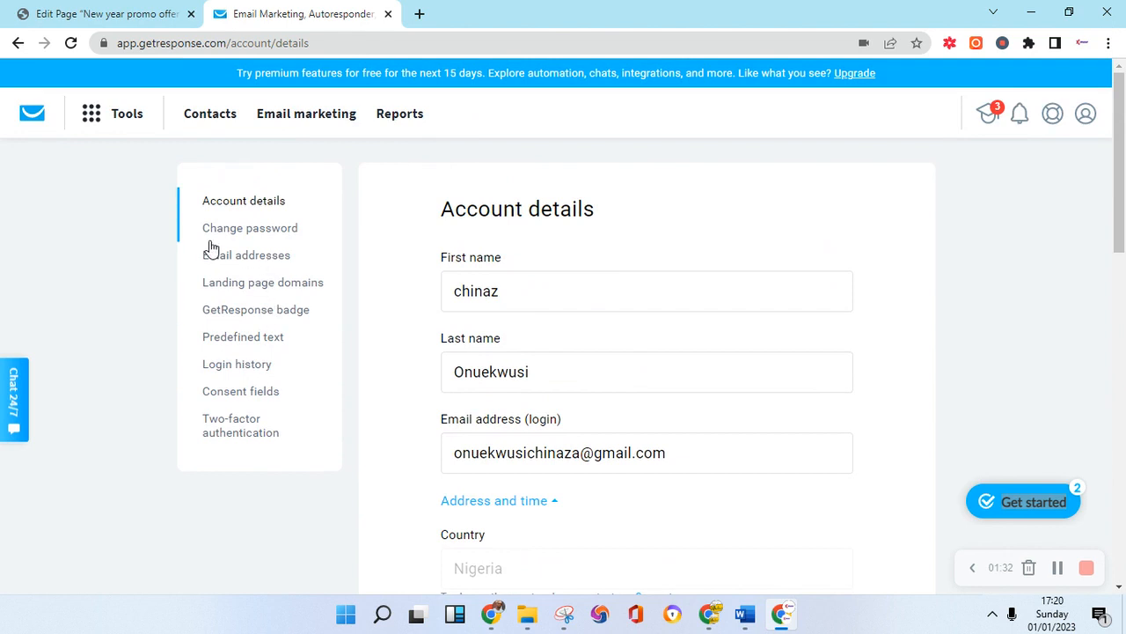
- In the account's email addresses, expand the chinazcouture.com domain and set its sales address as the default
left_click(246, 259)
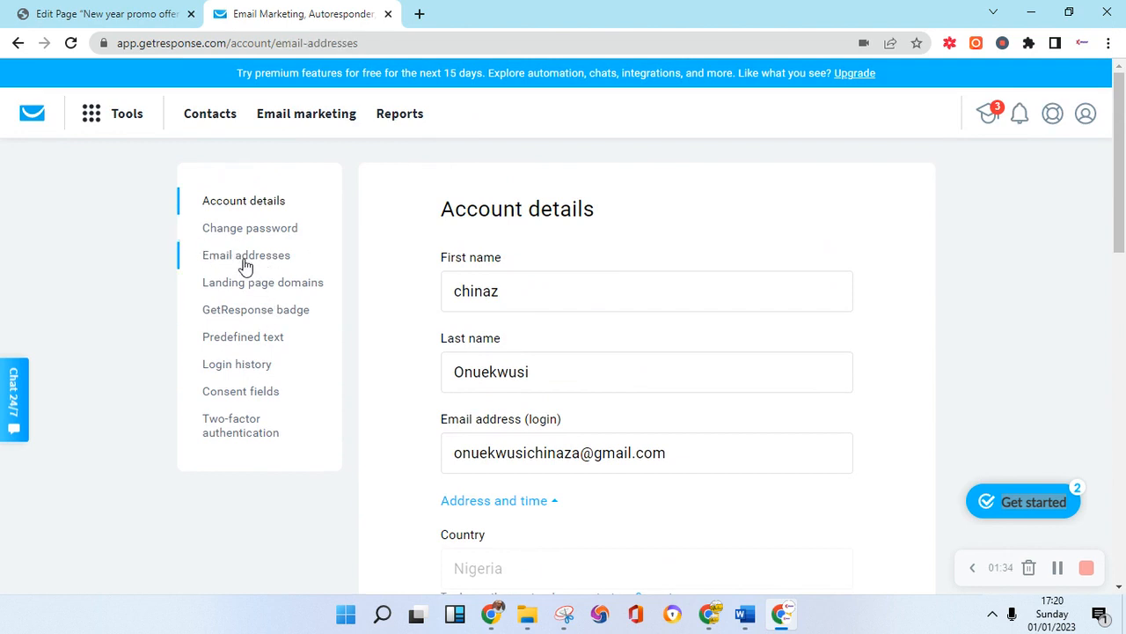
left_click(1058, 570)
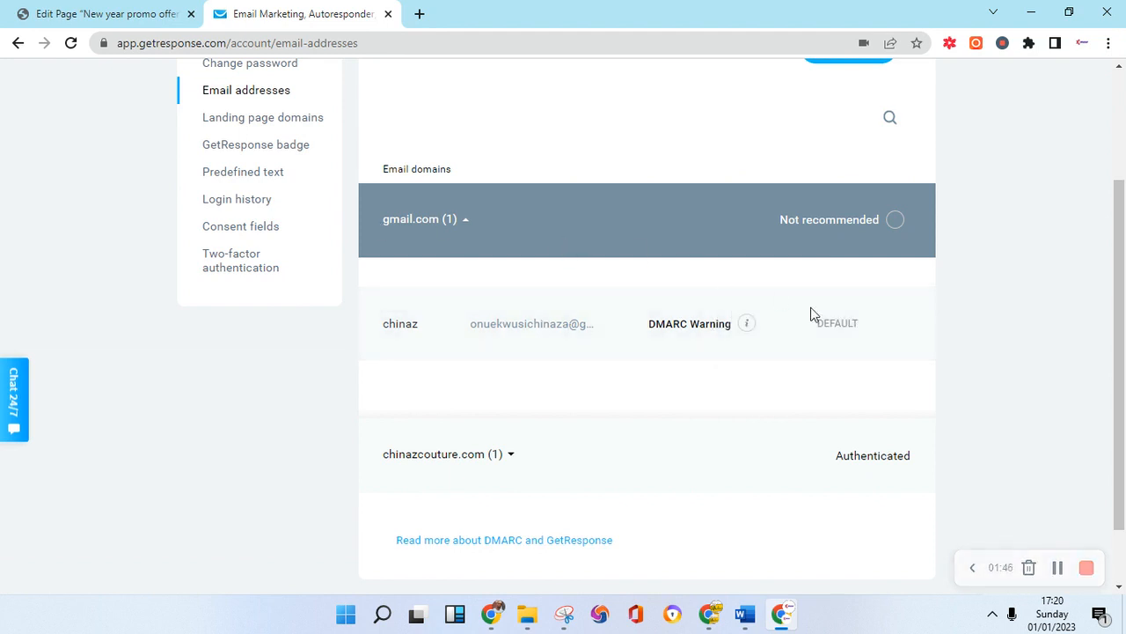
scroll(676, 355, "down", 2)
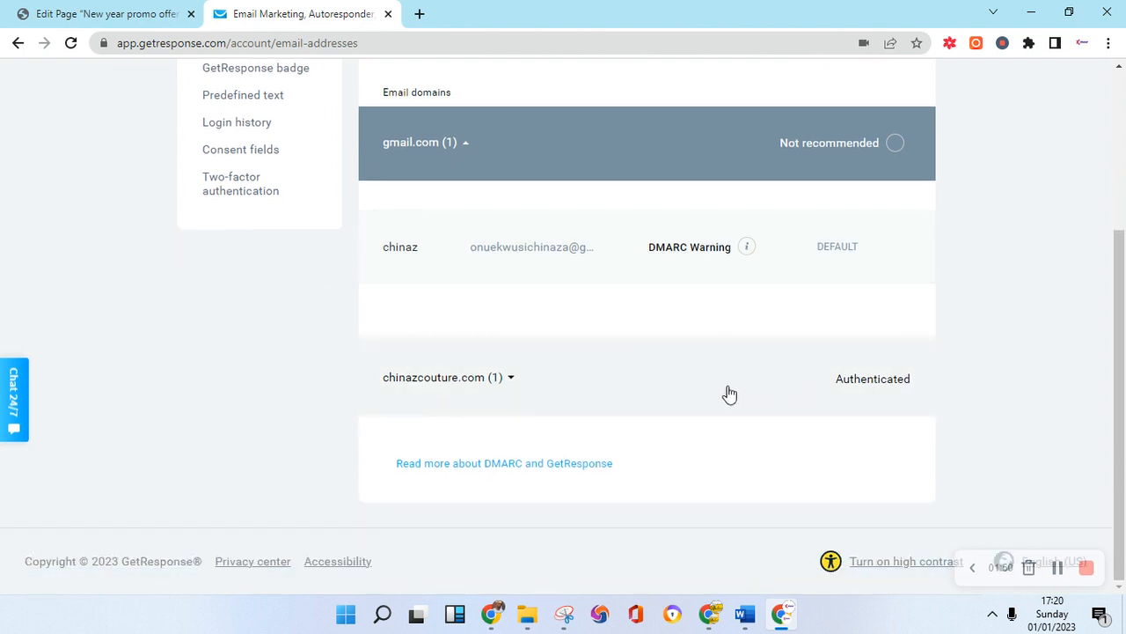
left_click(511, 378)
scroll(717, 385, "down", 1)
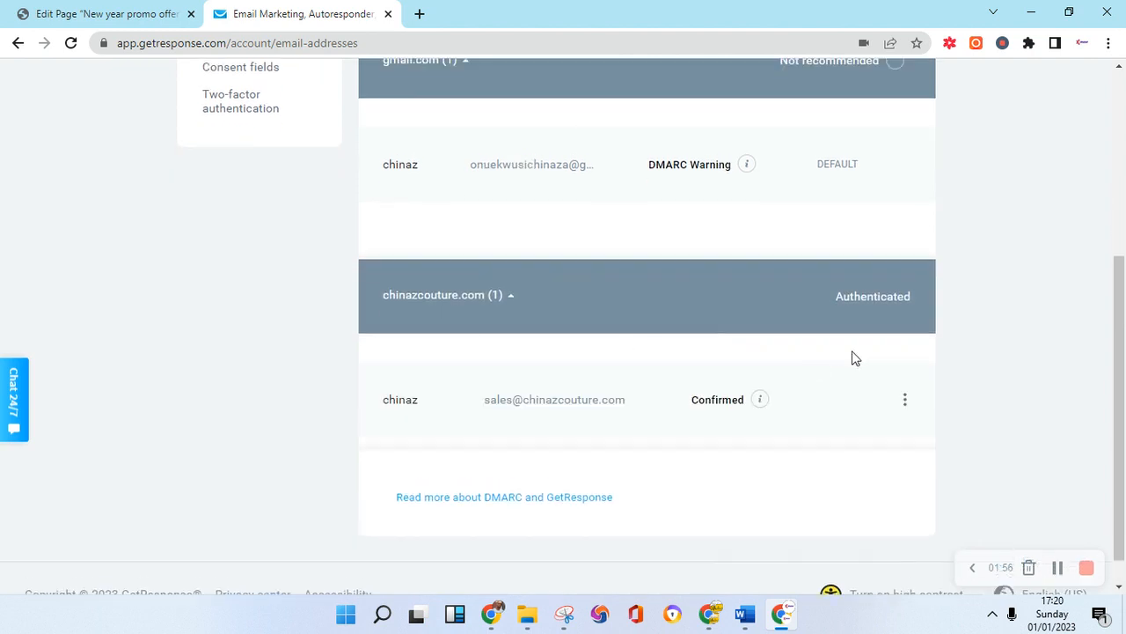
mouse_move(759, 399)
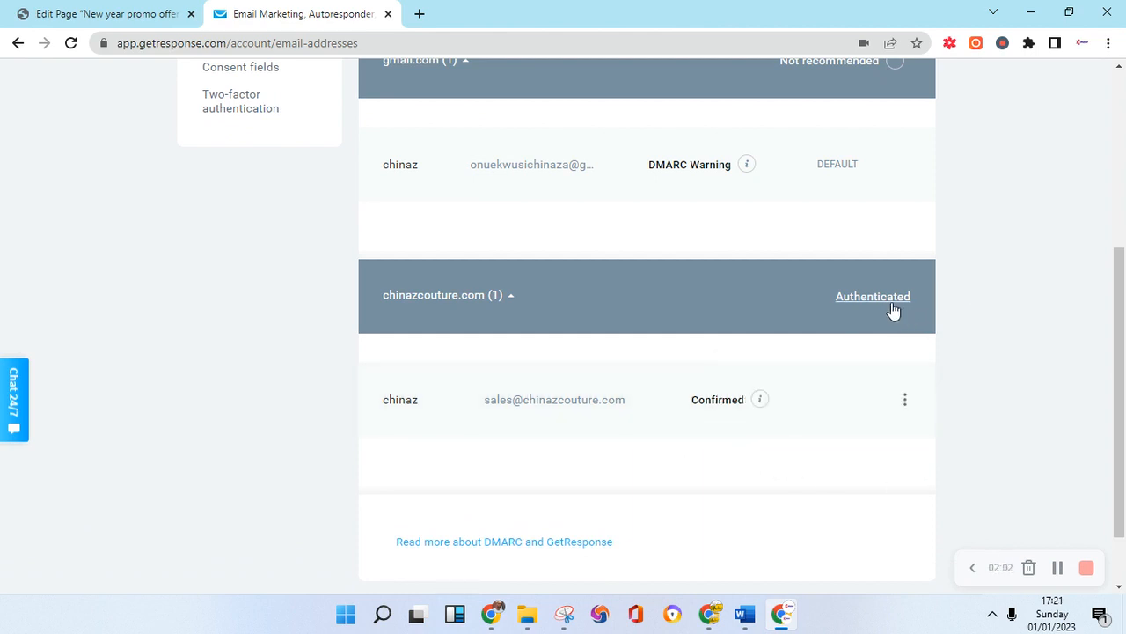
left_click(906, 403)
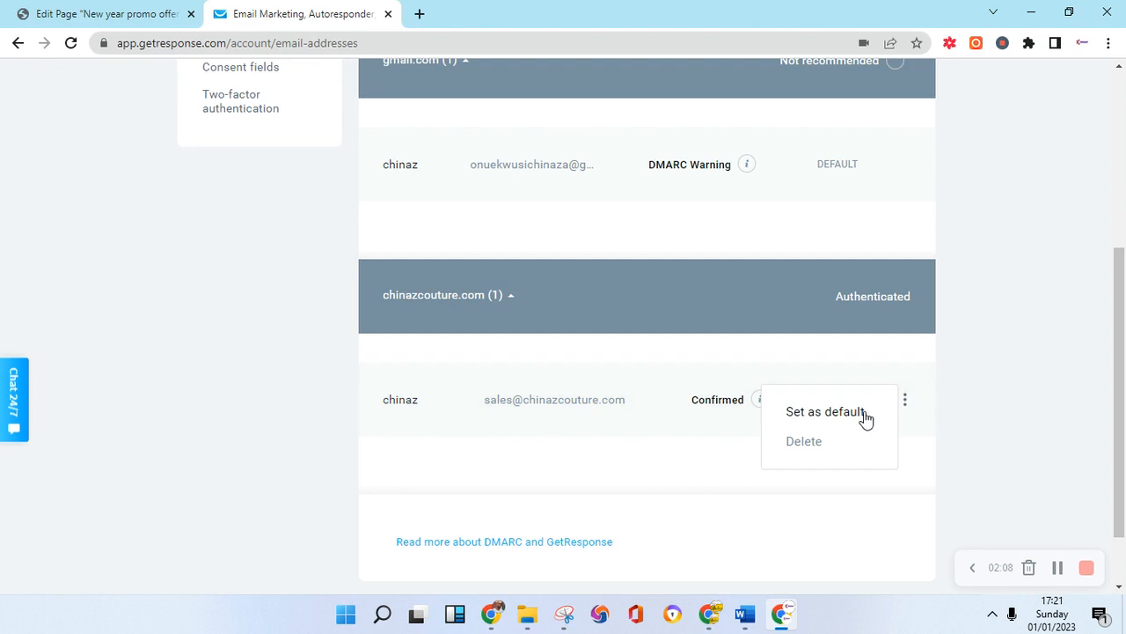
left_click(837, 412)
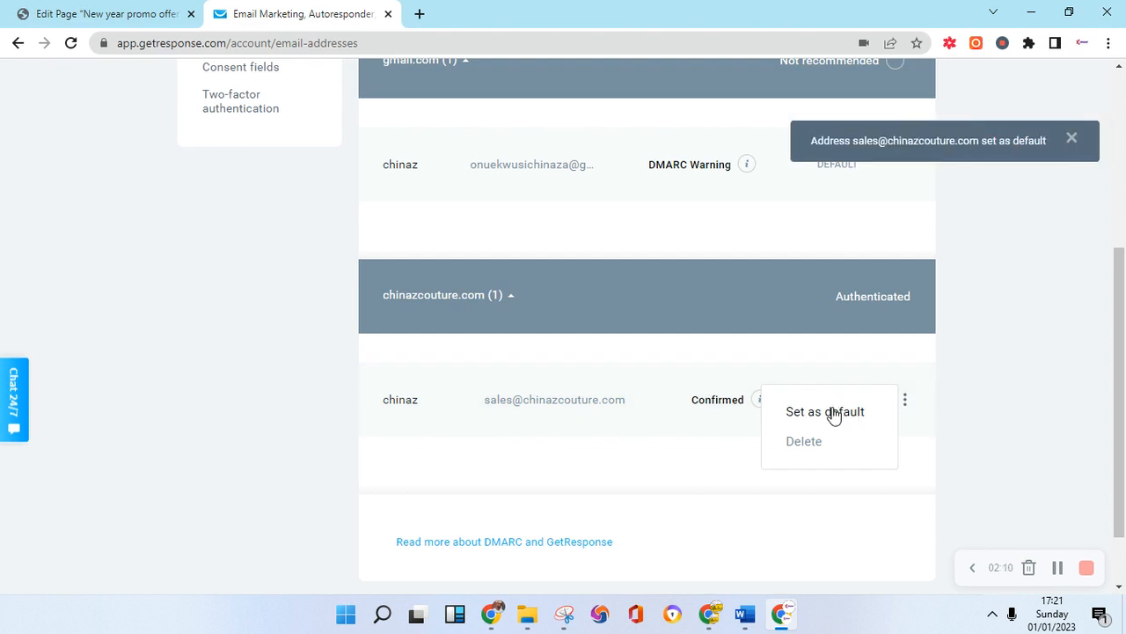
scroll(596, 216, "up", 3)
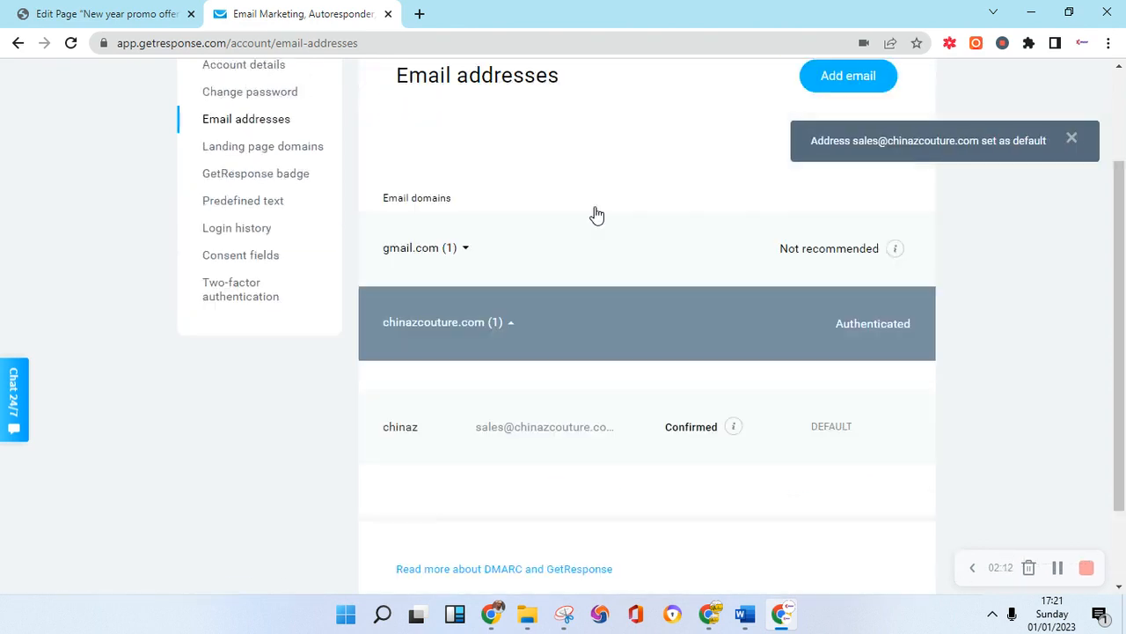
scroll(604, 238, "down", 2)
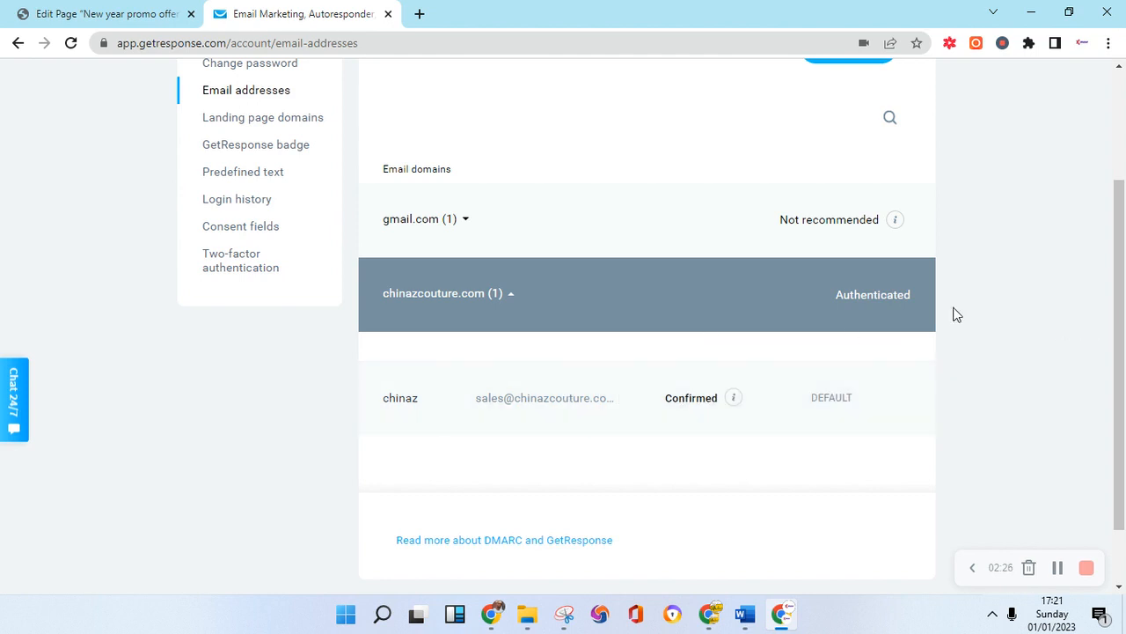
scroll(469, 324, "up", 2)
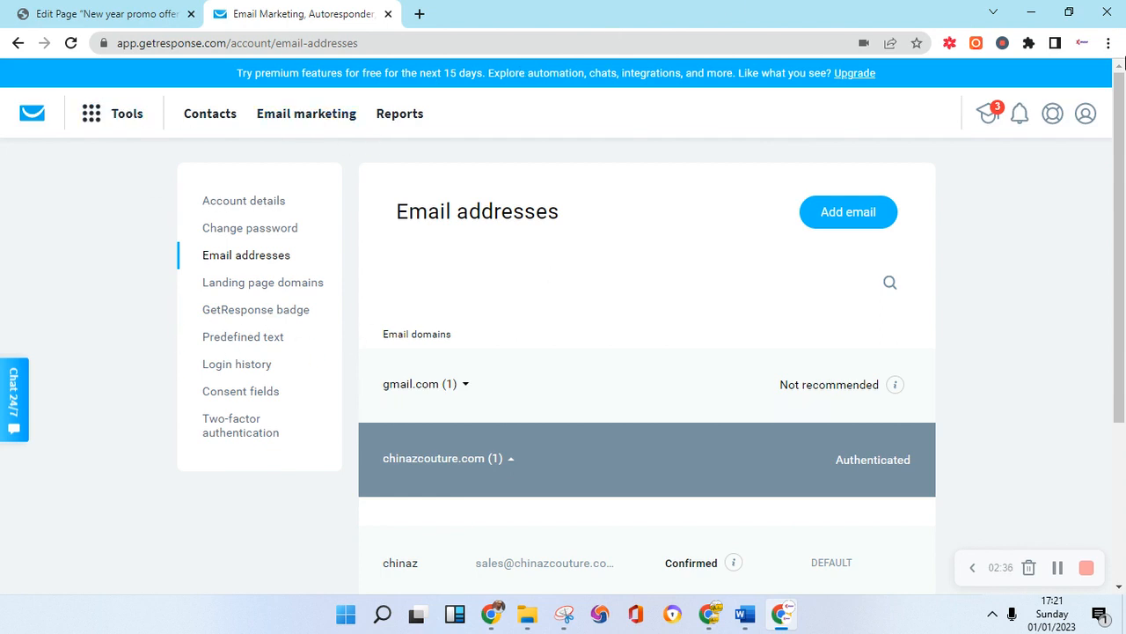
left_click_drag(1124, 159, 1124, 162)
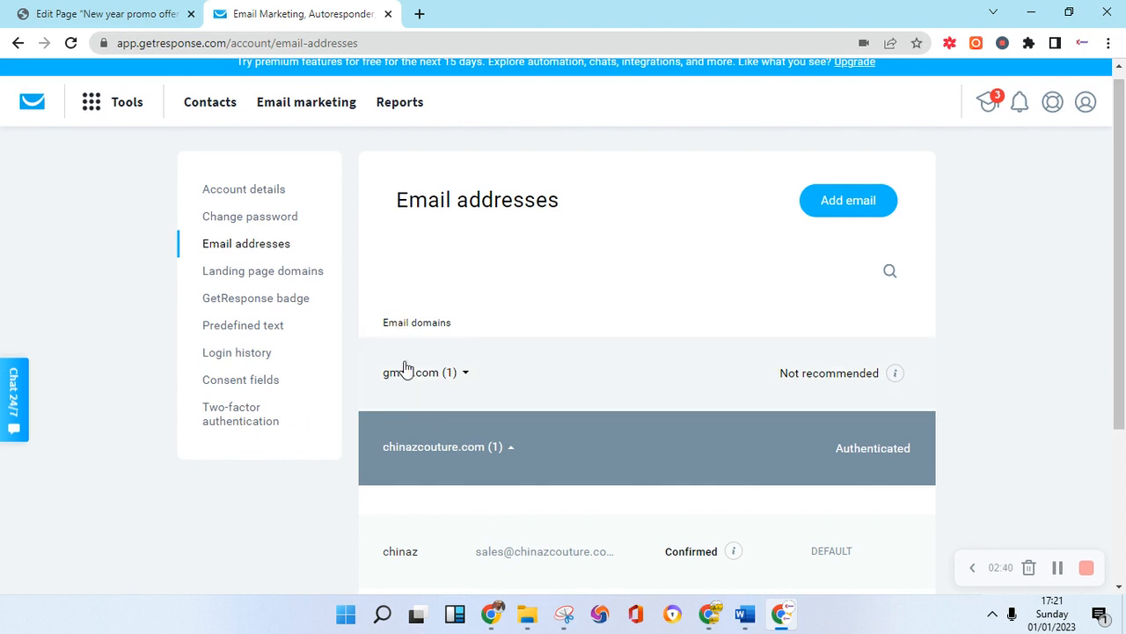
left_click_drag(1124, 269, 1124, 255)
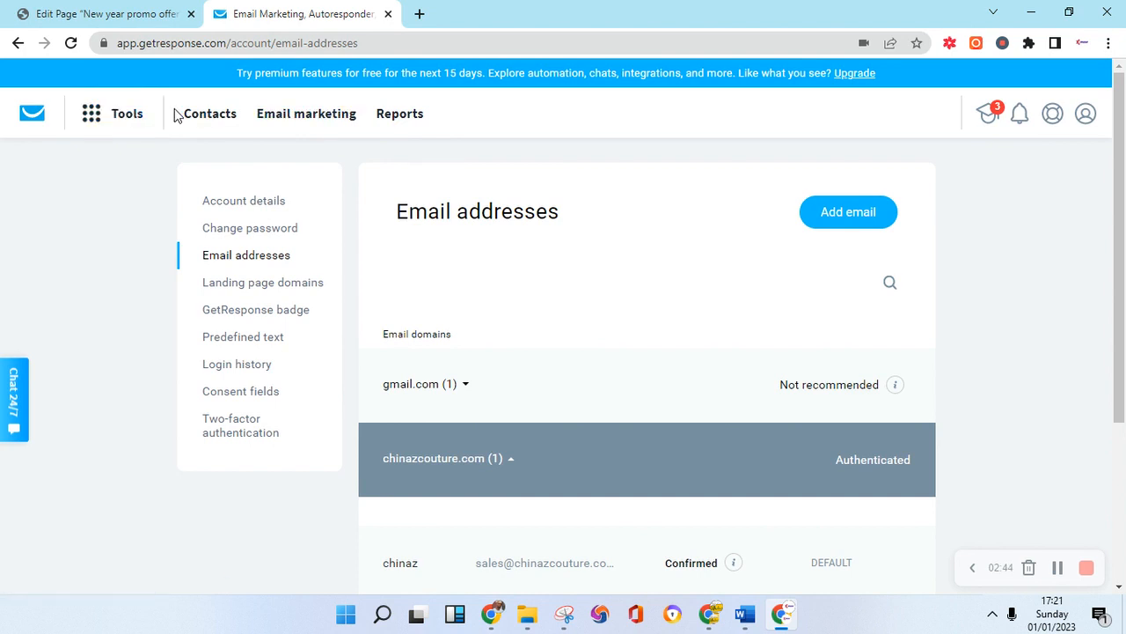
- Go to the contact lists and try to create a new list named ChinazCouture
left_click(206, 118)
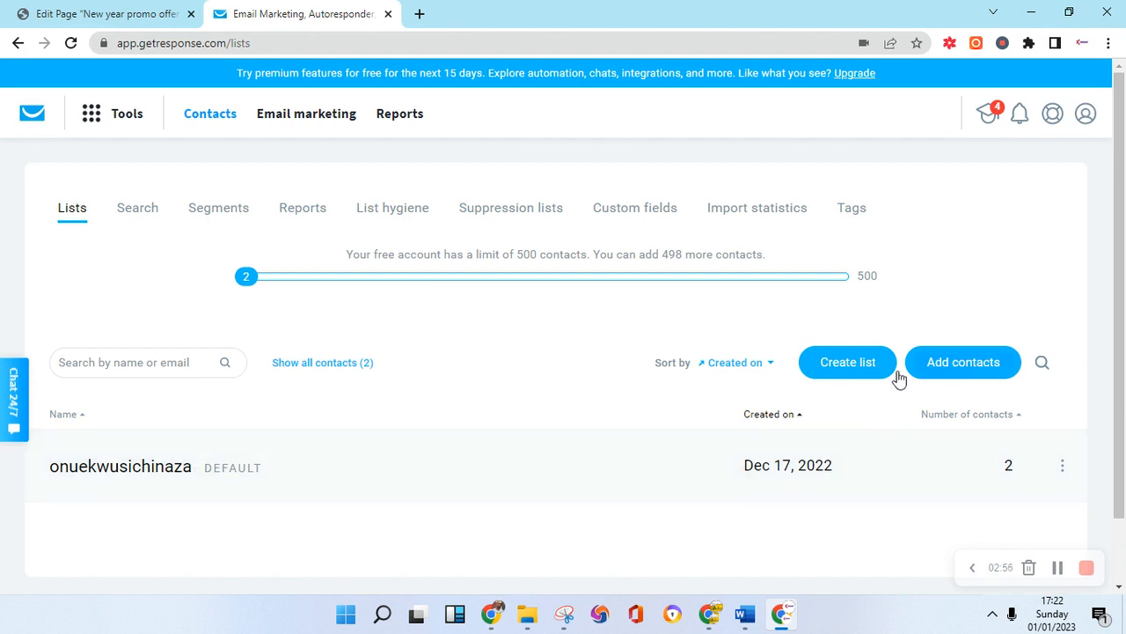
left_click(1059, 567)
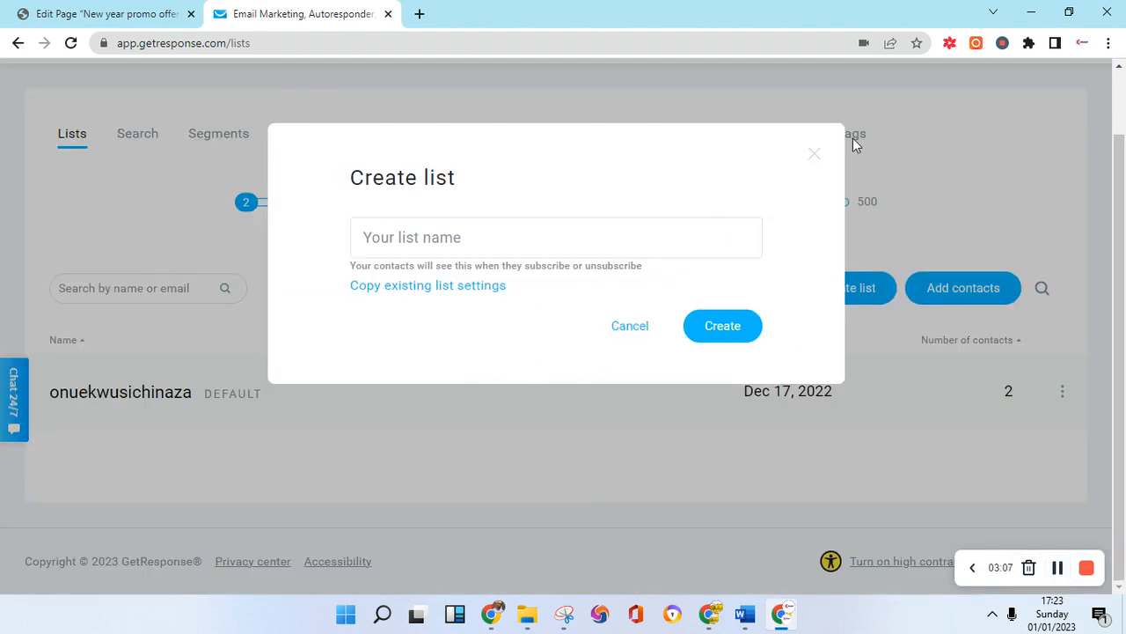
left_click(814, 156)
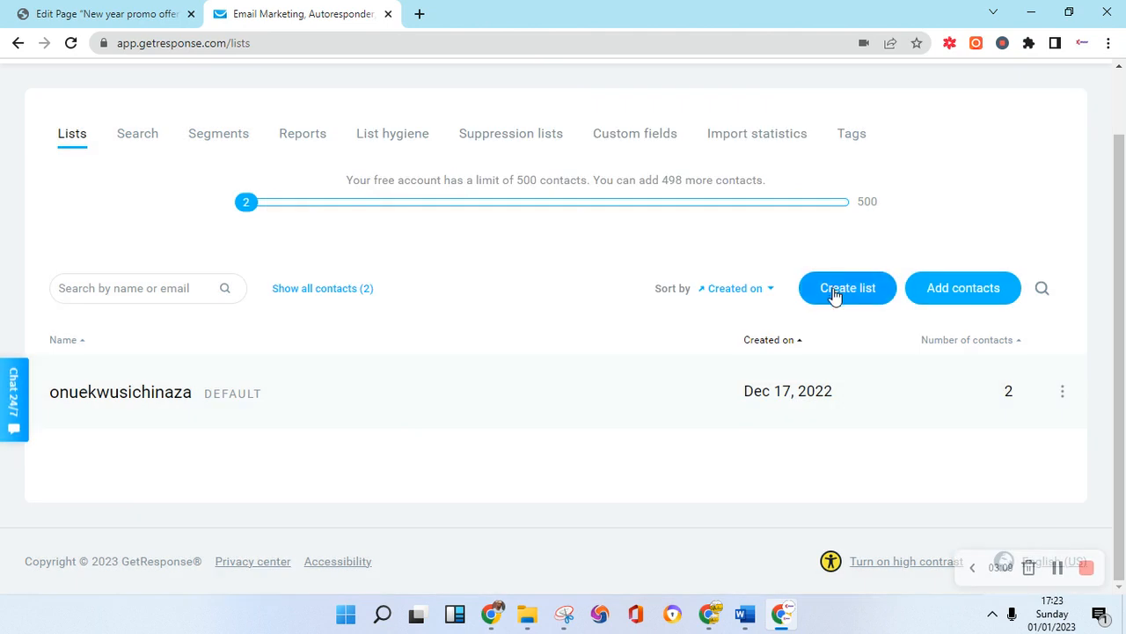
left_click(834, 291)
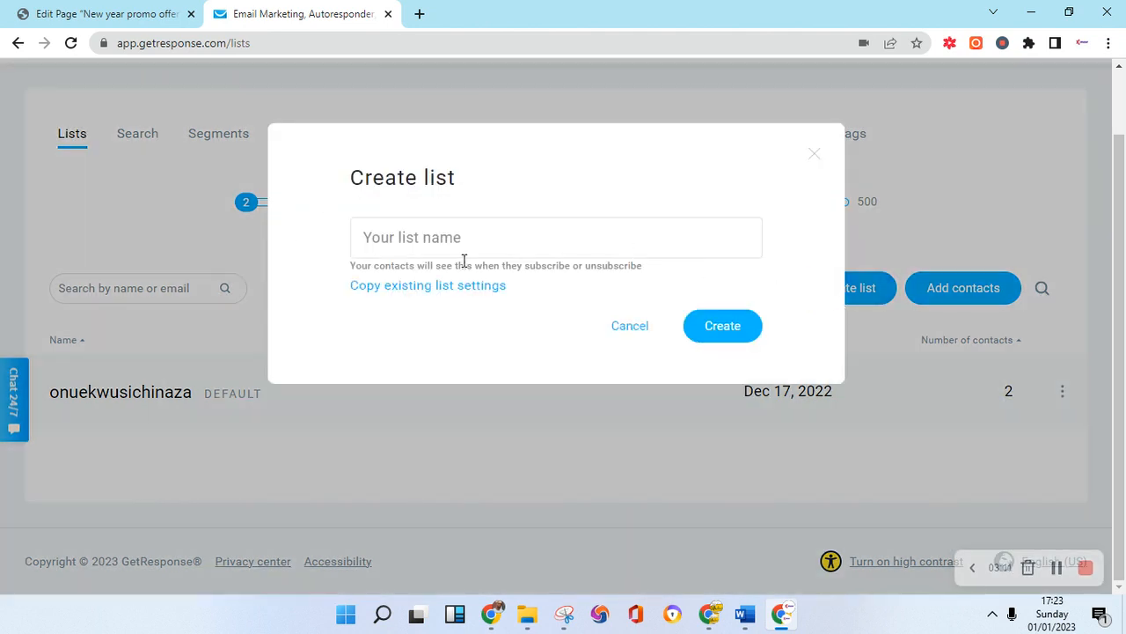
left_click(400, 240)
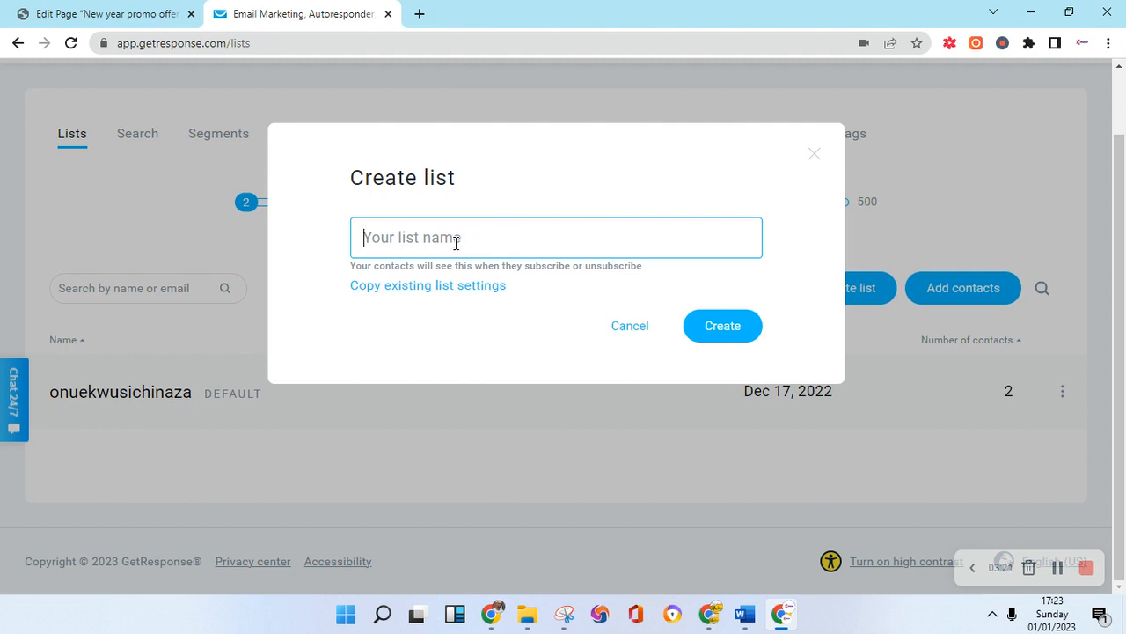
type("Chinaz")
key("BackSpace")
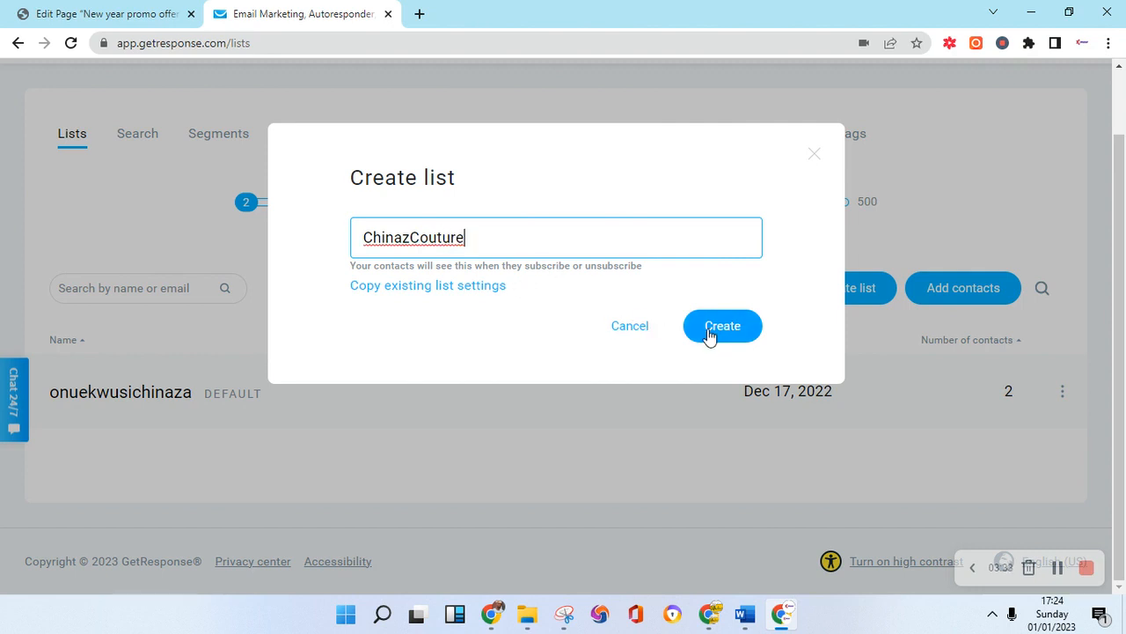
left_click(710, 335)
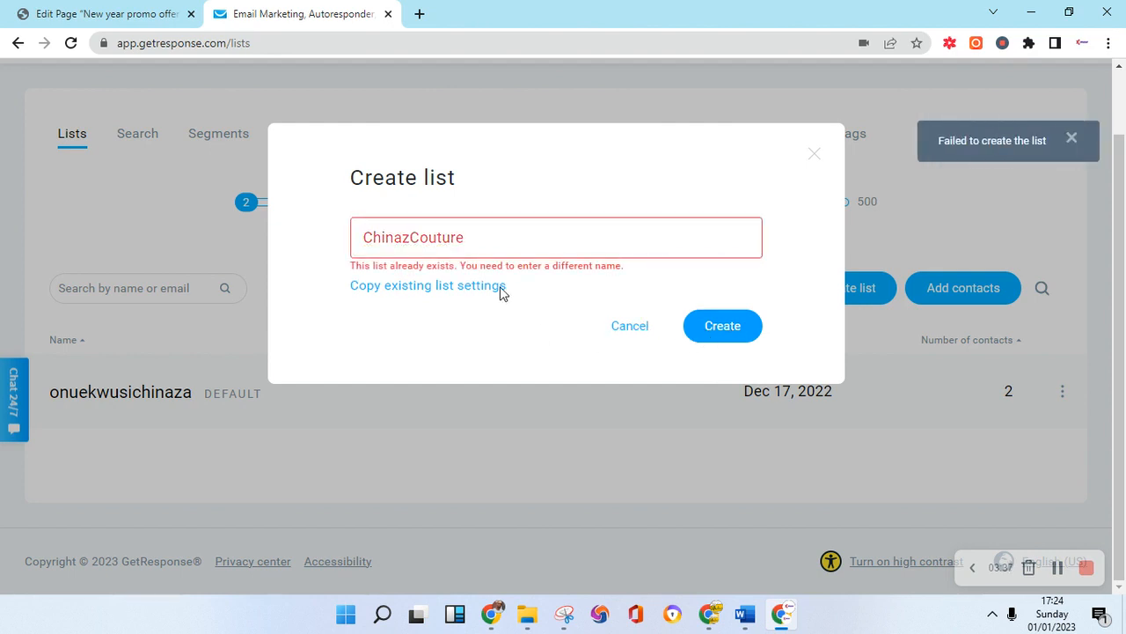
- Change the new list's name to ChinazCouture2, create it, and check the contact lists
left_click(472, 243)
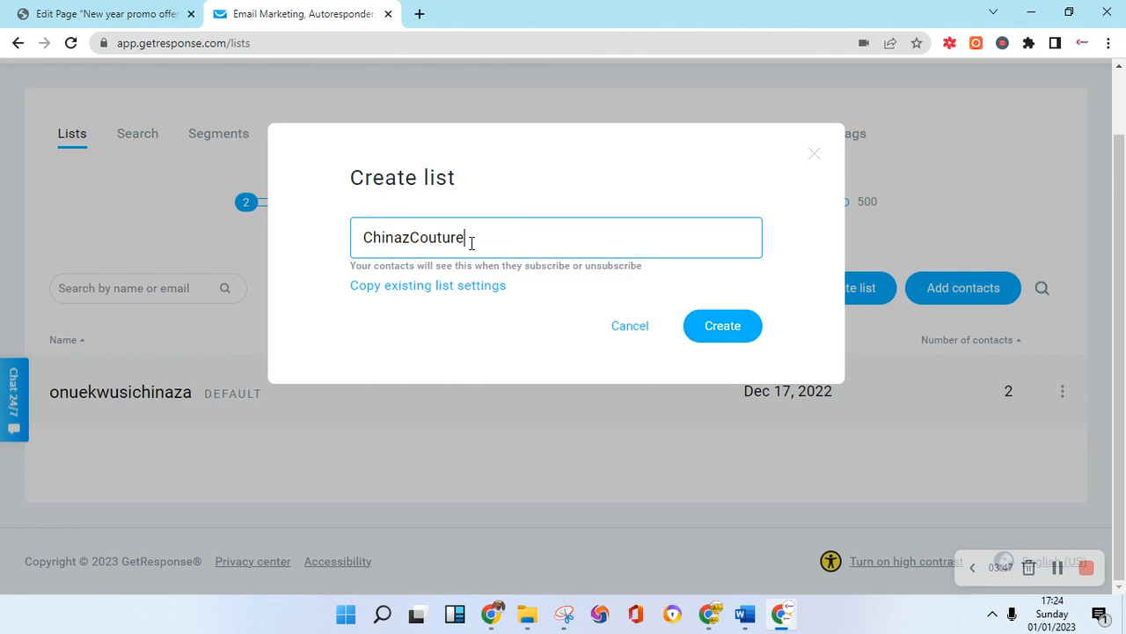
left_click(711, 333)
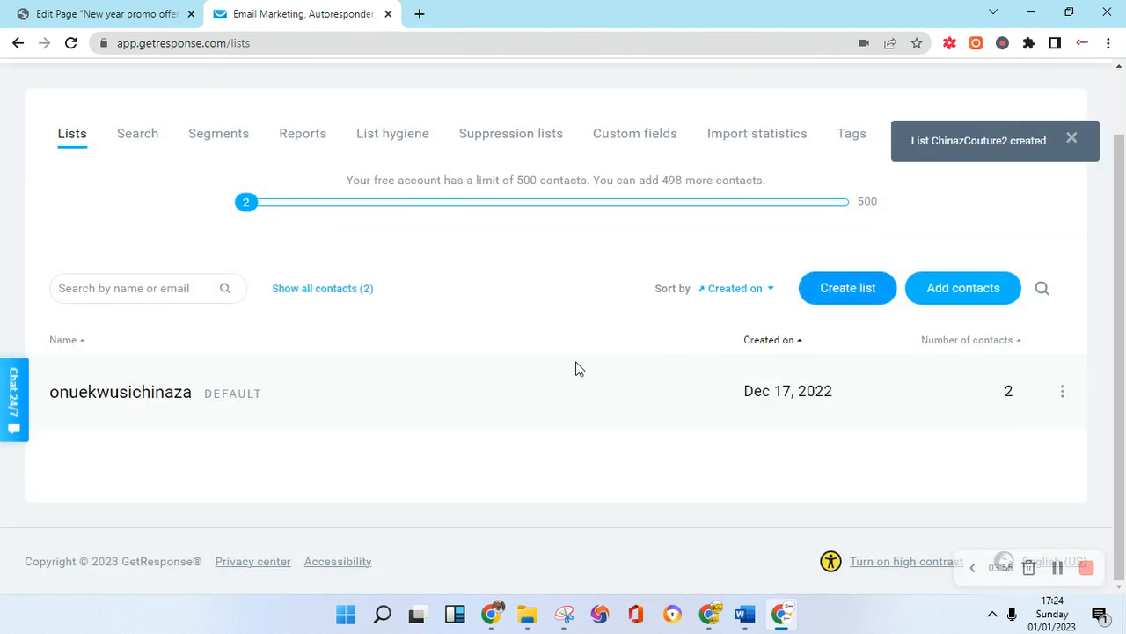
scroll(300, 396, "down", 1)
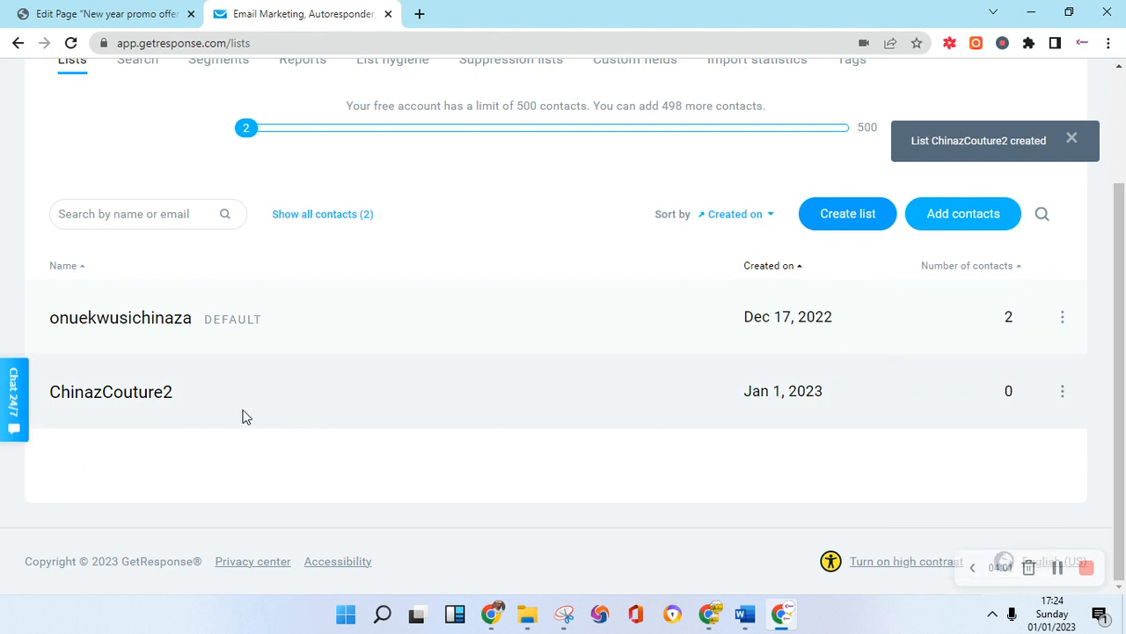
scroll(246, 416, "up", 2)
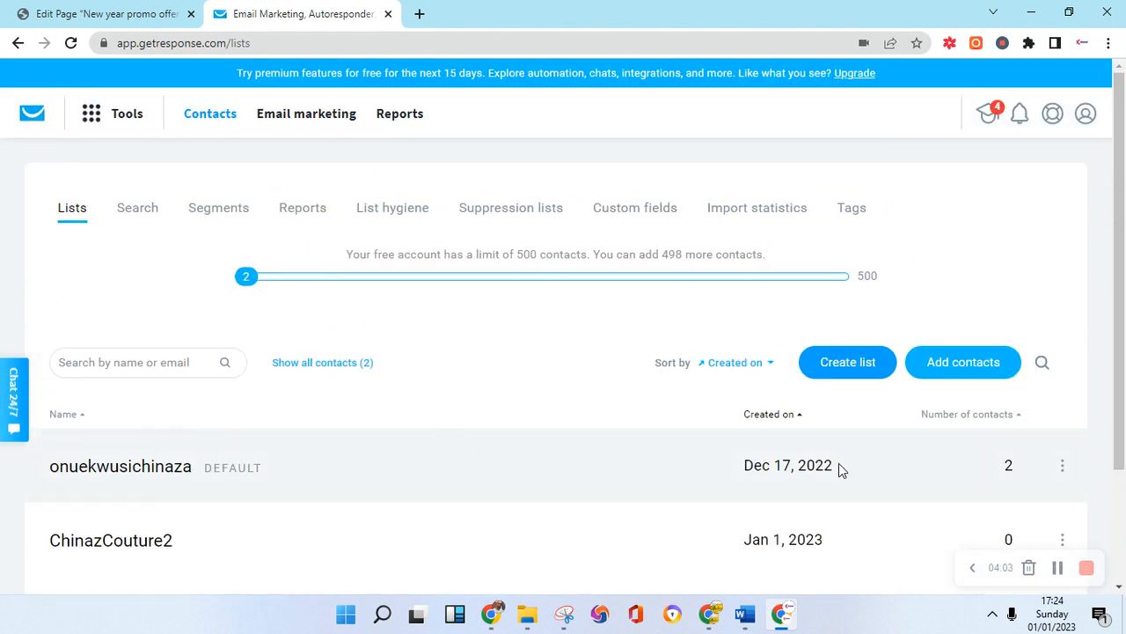
scroll(839, 463, "down", 2)
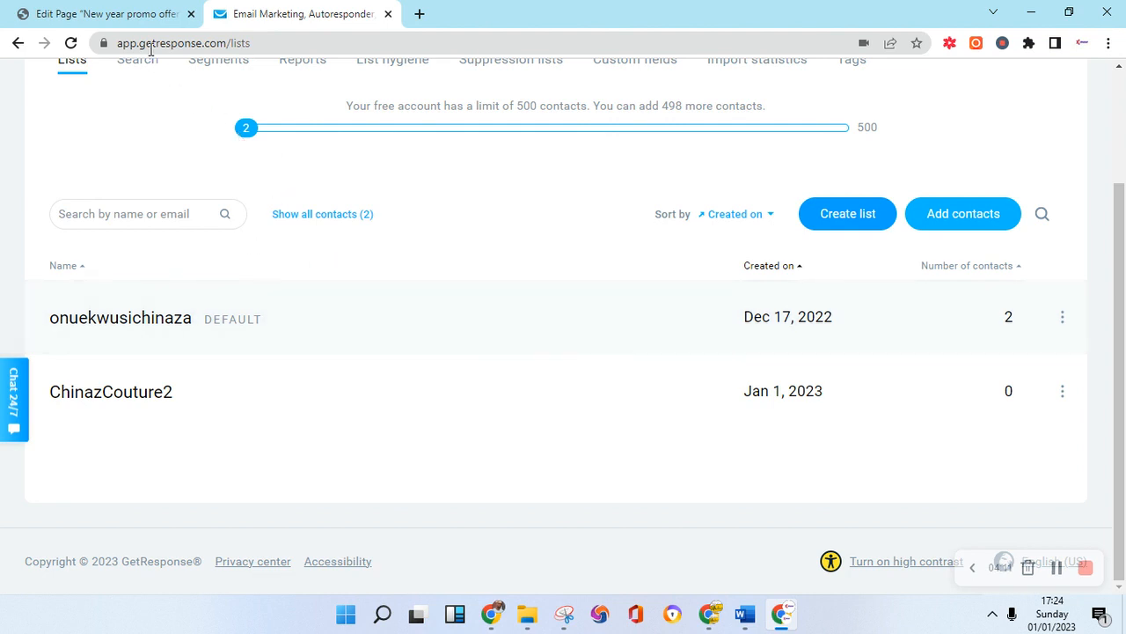
- Switch to the WordPress admin of chinazcouture.com and go to the list of all pages
left_click(113, 14)
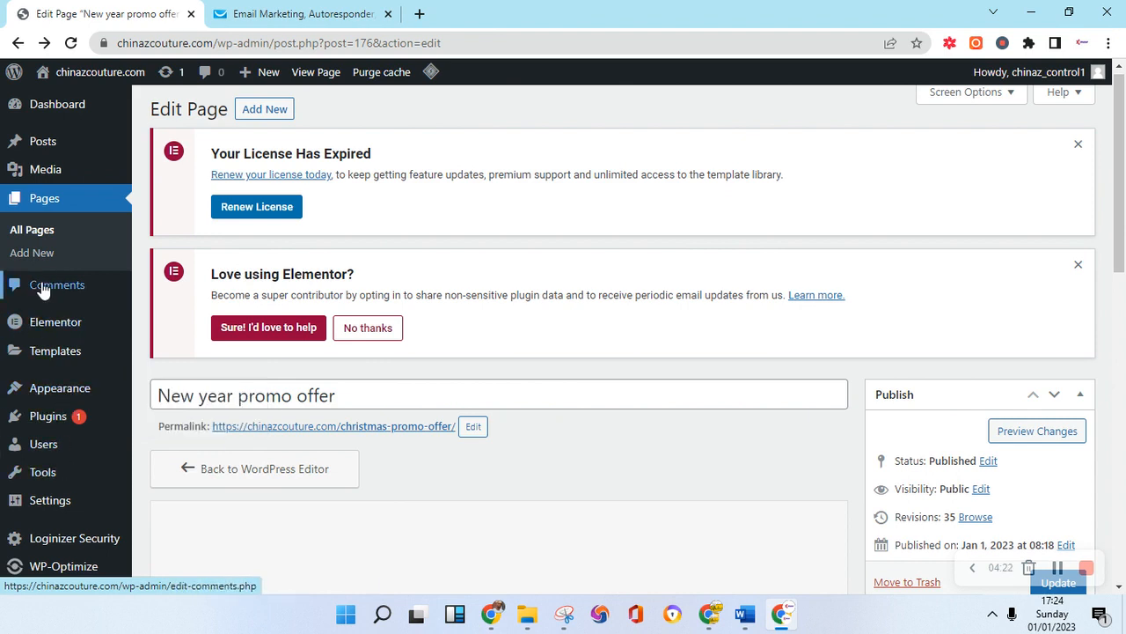
left_click(38, 232)
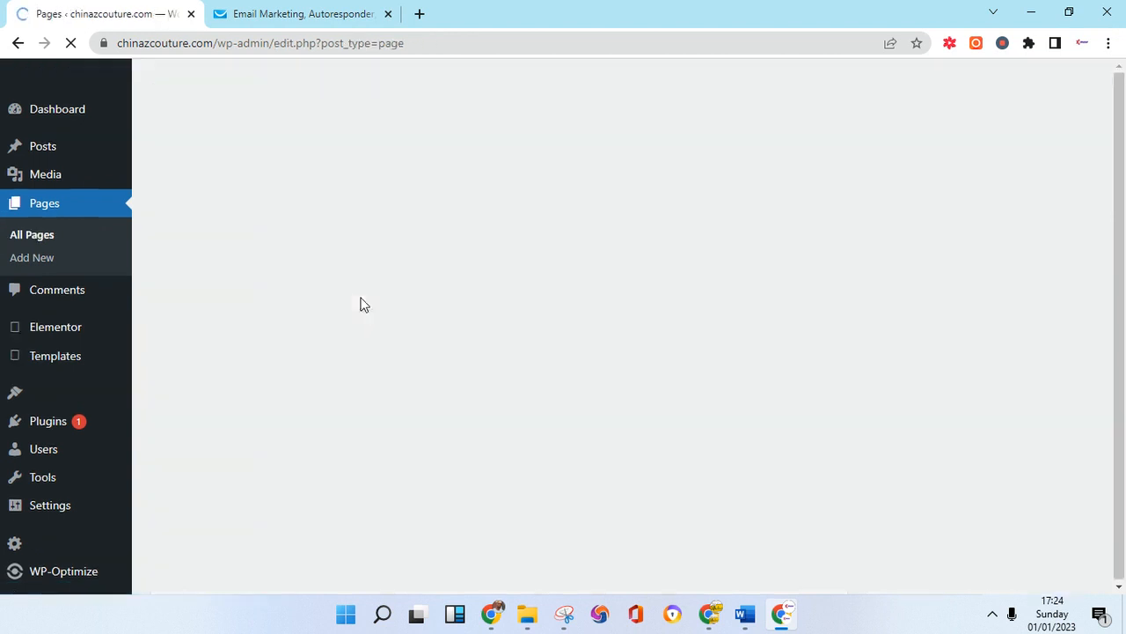
scroll(330, 402, "down", 5)
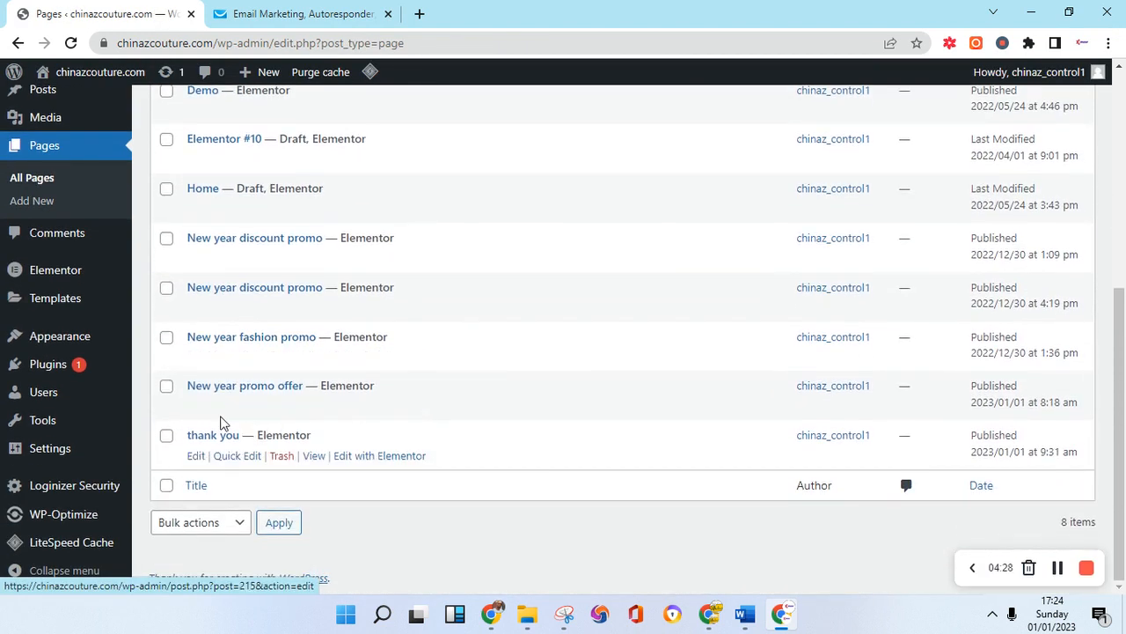
- View the published New year promo offer page in a new tab and look over its content
right_click(317, 409)
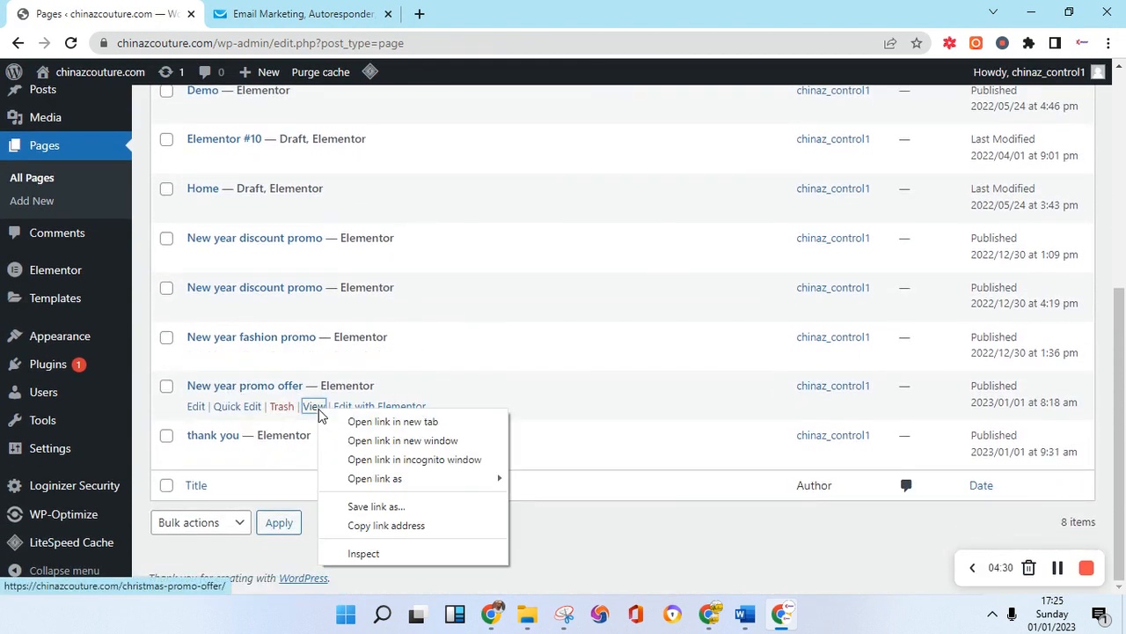
left_click(393, 422)
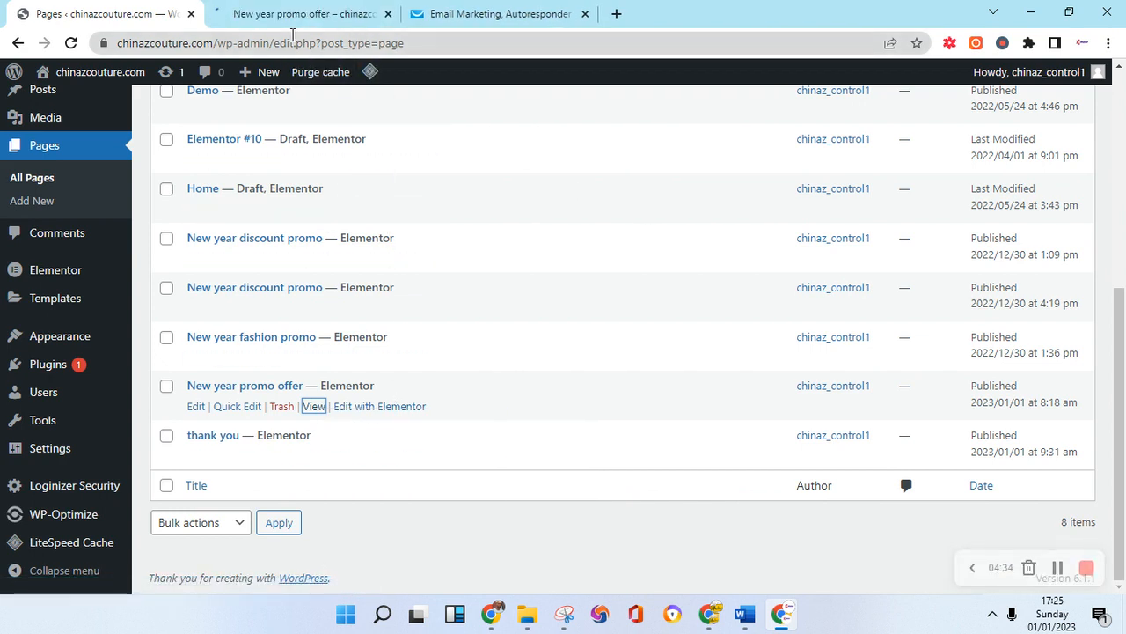
left_click(295, 16)
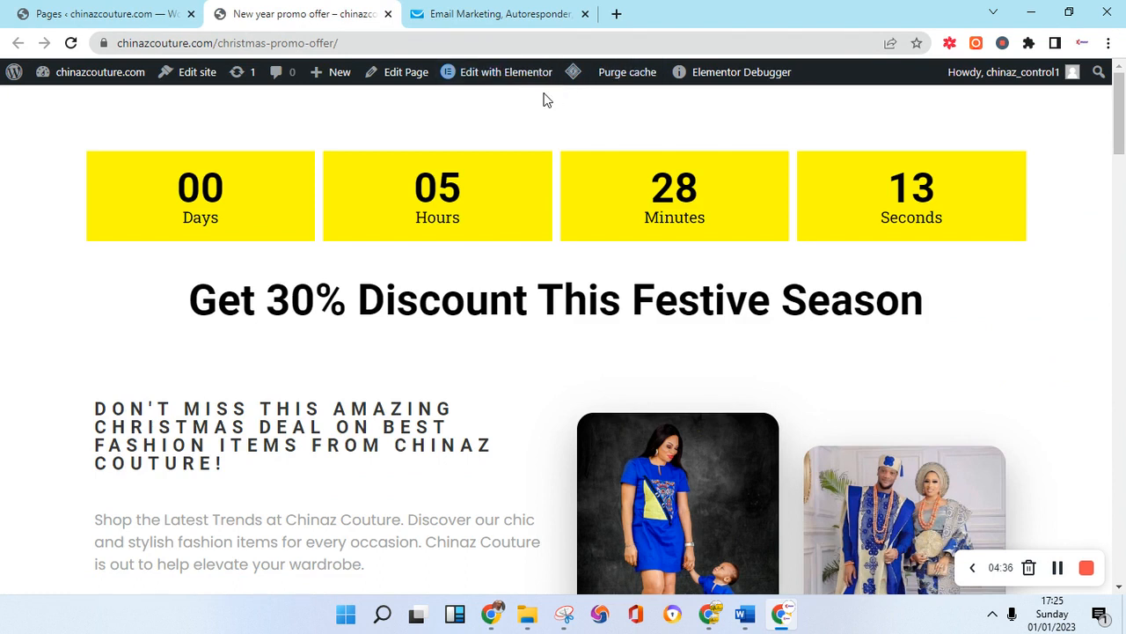
scroll(537, 176, "down", 5)
scroll(533, 233, "up", 5)
mouse_move(500, 77)
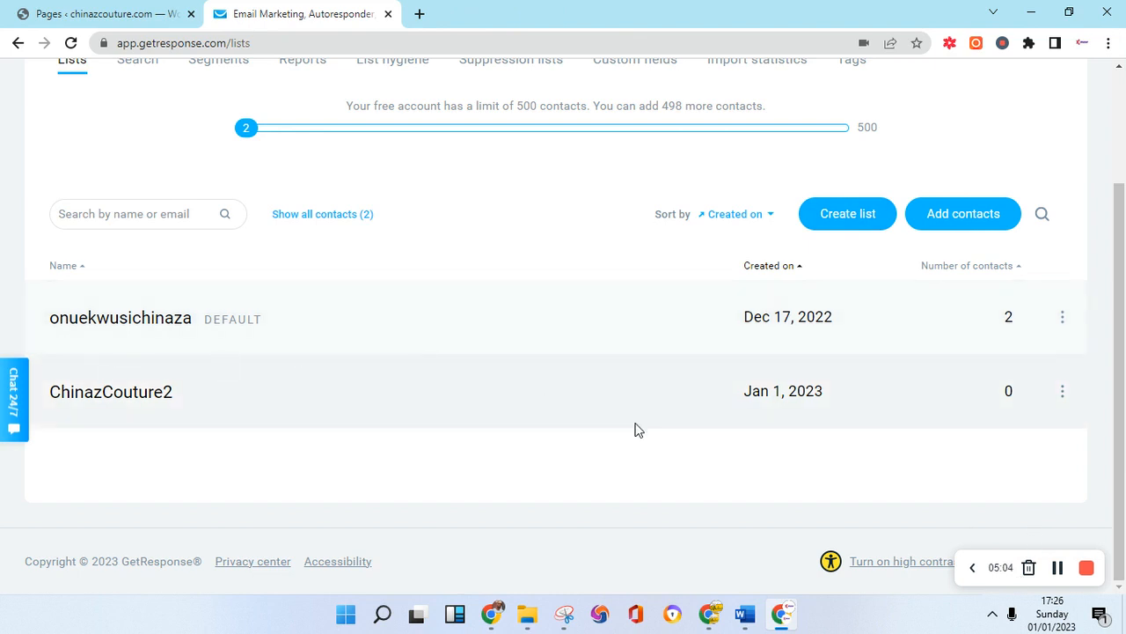
scroll(669, 278, "up", 2)
scroll(529, 329, "down", 2)
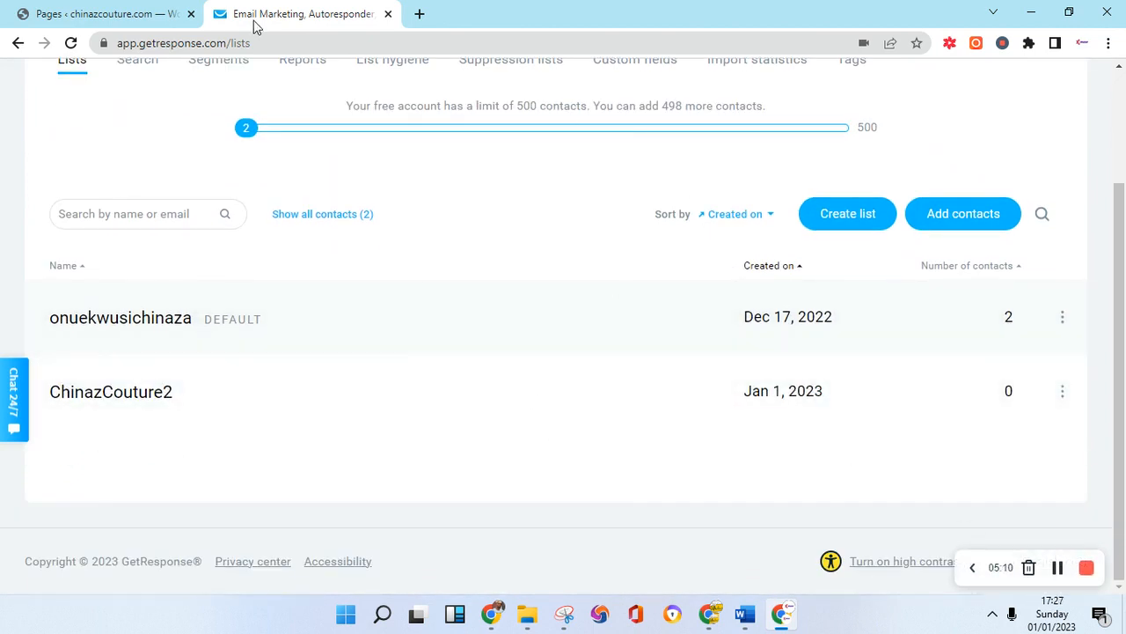
- From the WordPress page list, view the New year promo offer page in a new tab and start editing it with Elementor
left_click(74, 13)
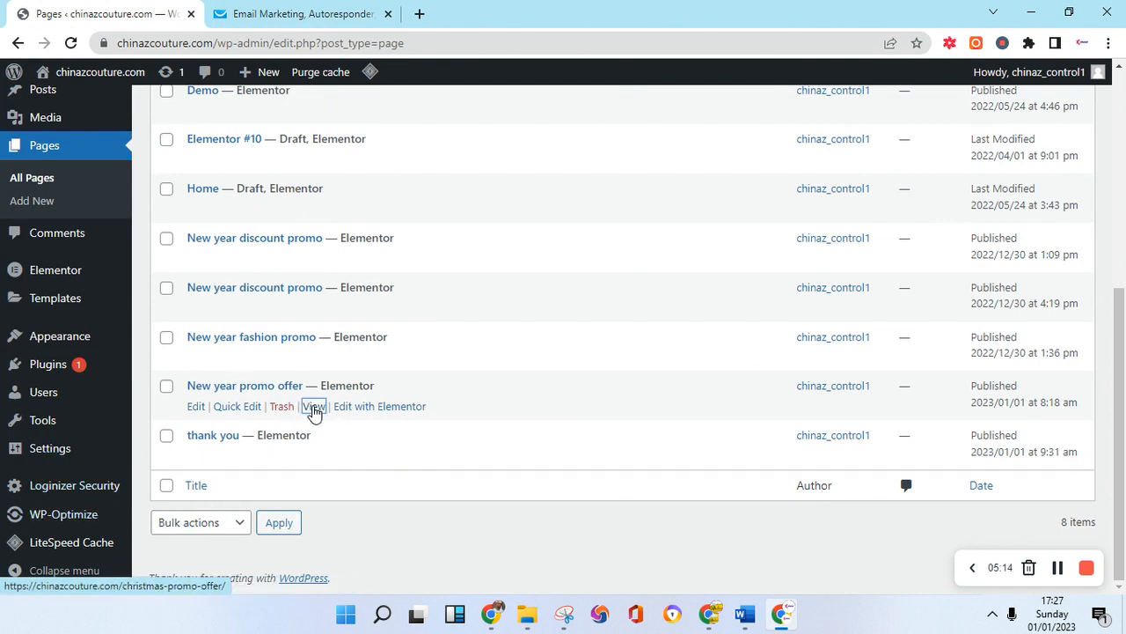
right_click(315, 413)
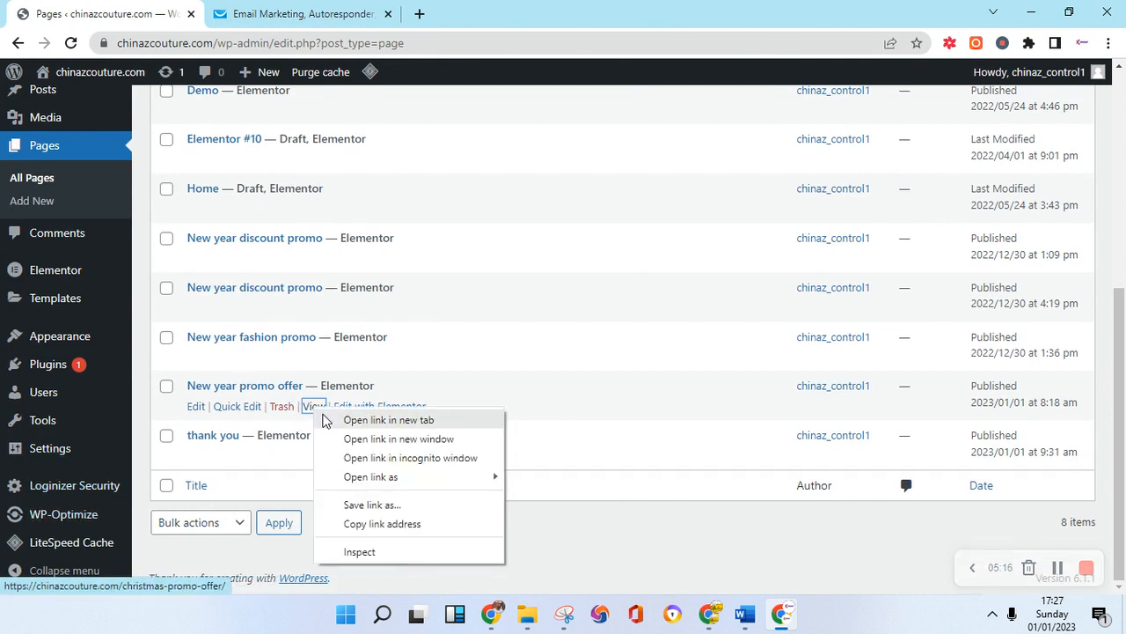
left_click(384, 420)
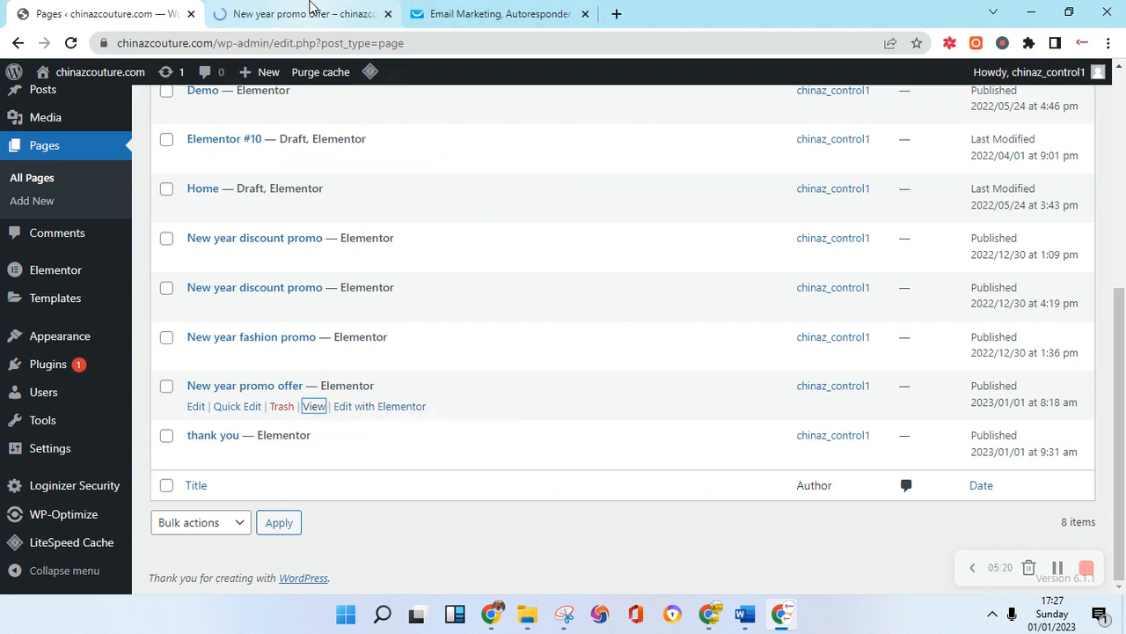
left_click(310, 11)
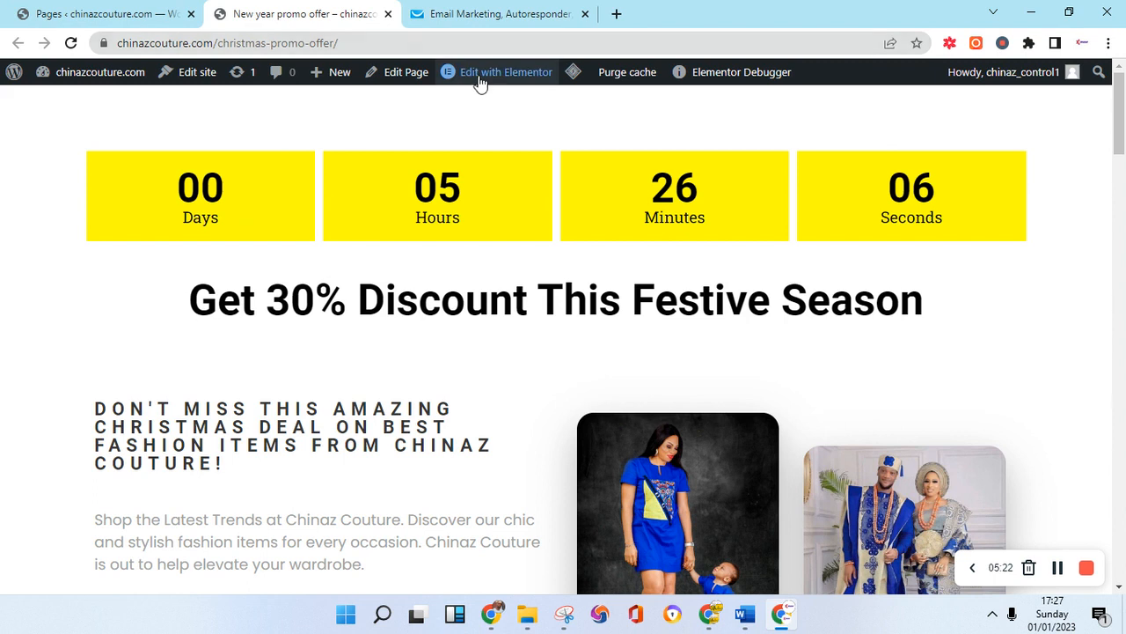
mouse_move(503, 83)
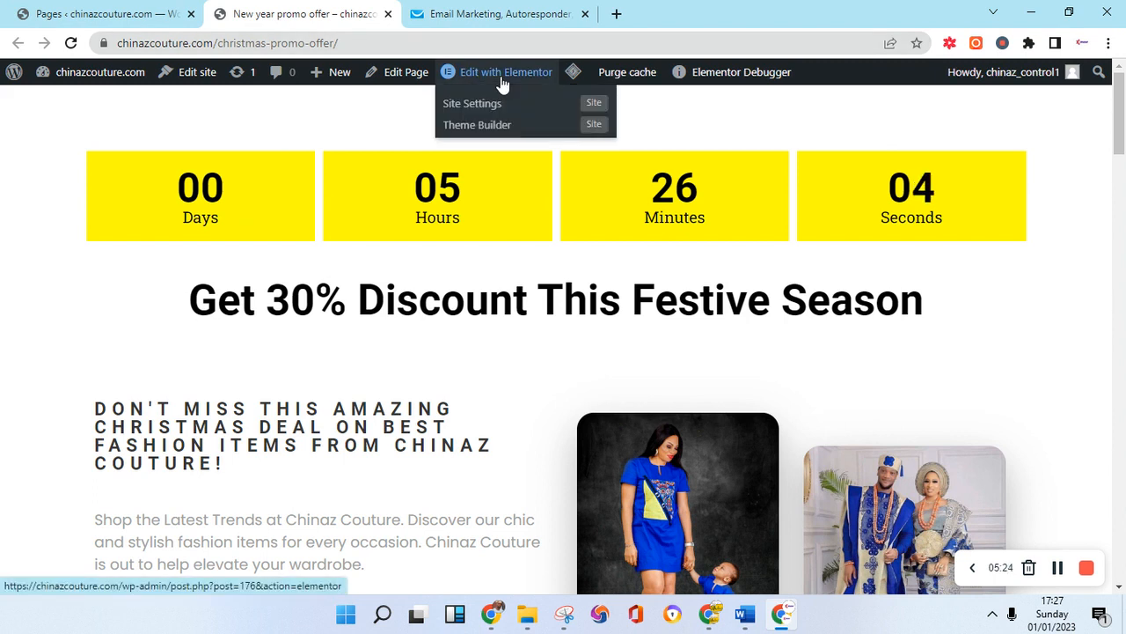
left_click(503, 74)
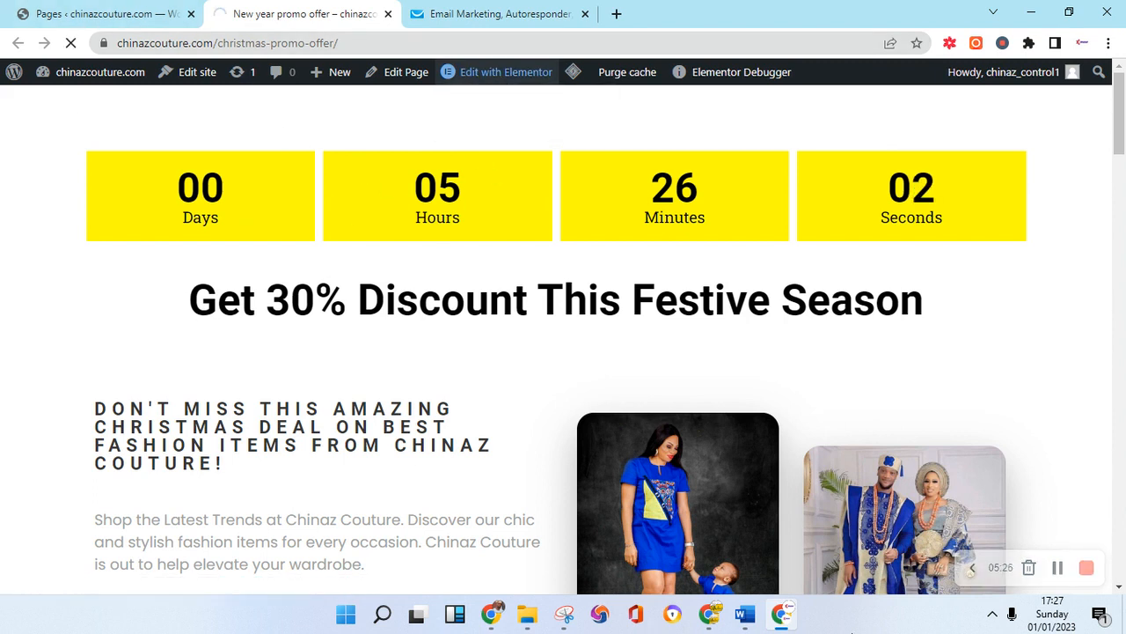
- Open the settings of the Name and Email form below the "Fill the form To Get 30% Discount Now!" heading
scroll(576, 390, "down", 5)
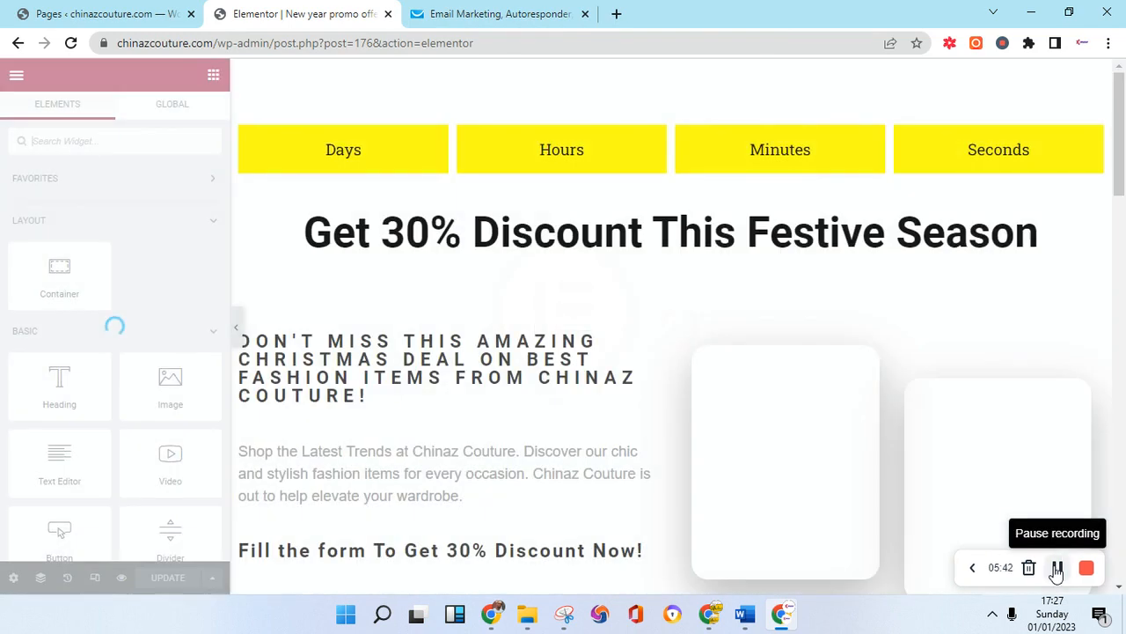
scroll(739, 309, "down", 2)
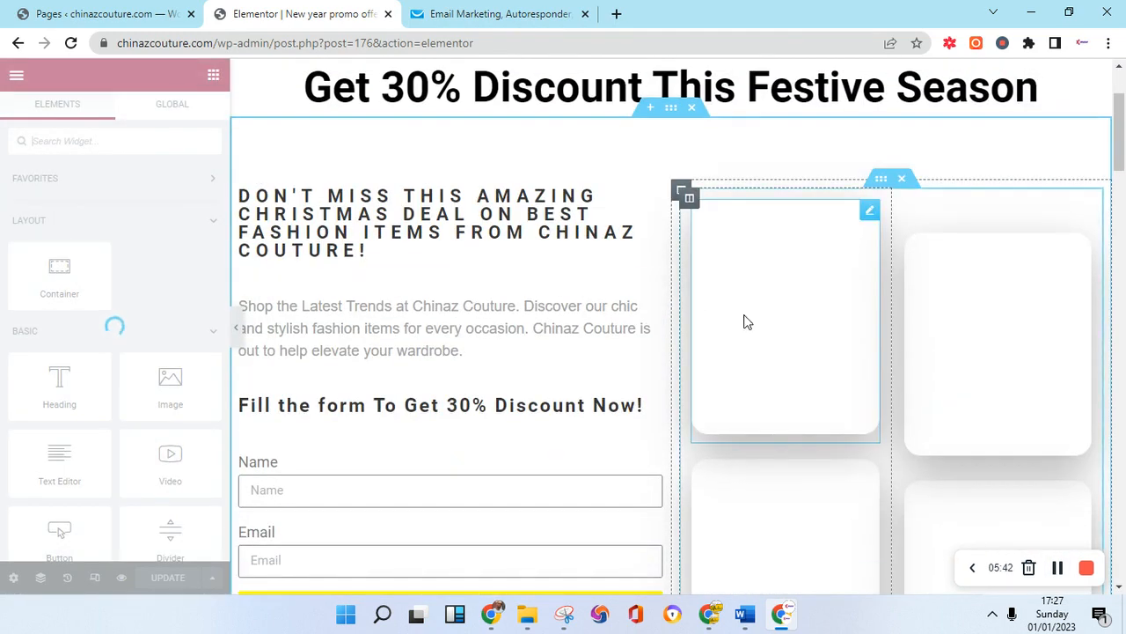
scroll(411, 333, "down", 2)
scroll(408, 333, "down", 3)
scroll(290, 294, "up", 4)
scroll(447, 340, "down", 3)
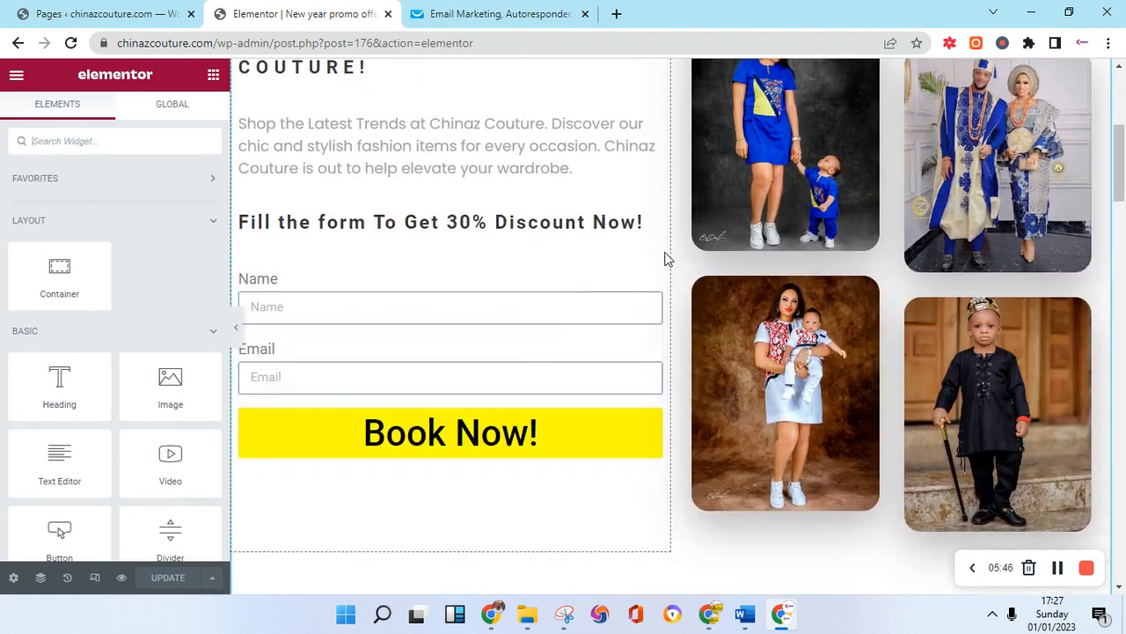
mouse_move(624, 278)
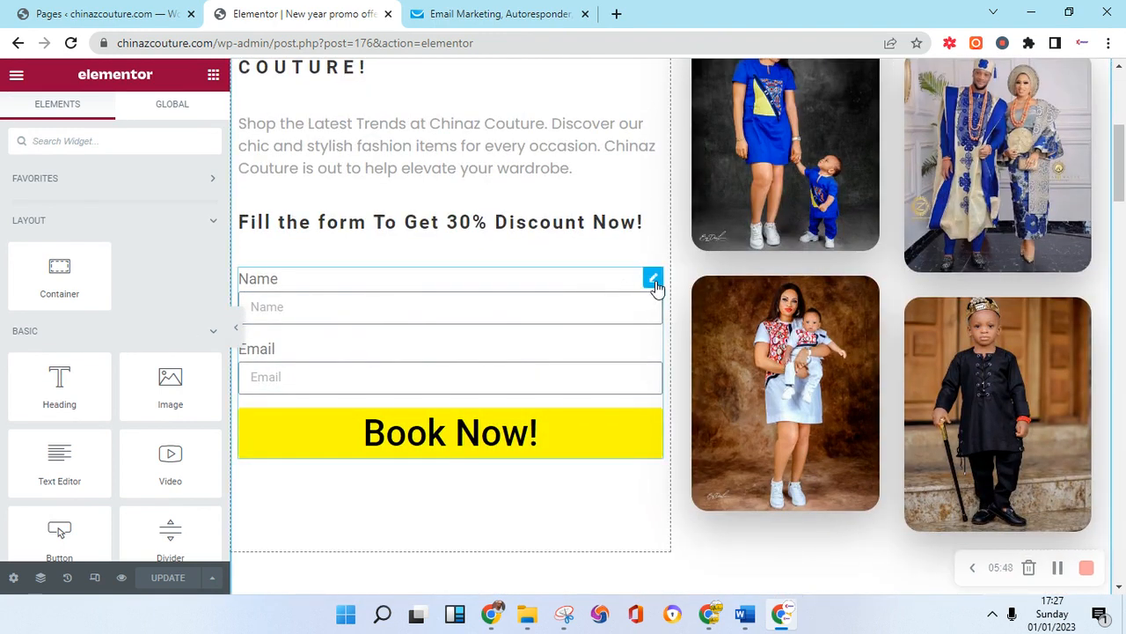
left_click(654, 279)
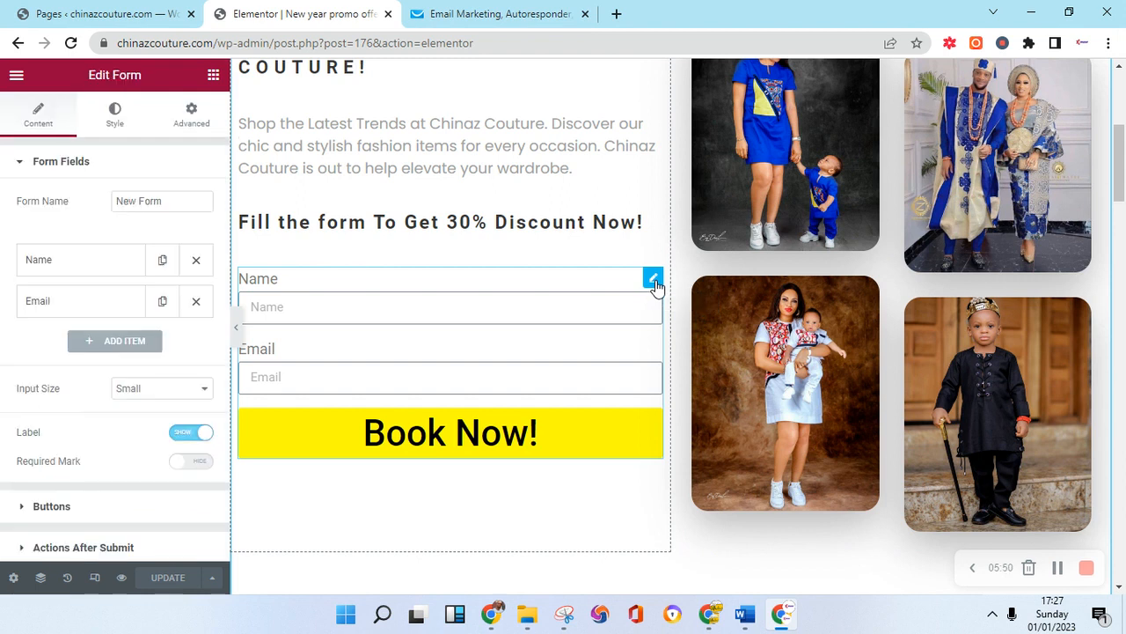
- In the form's GetResponse settings, set the contact list to ChinazCouture2
left_click(71, 169)
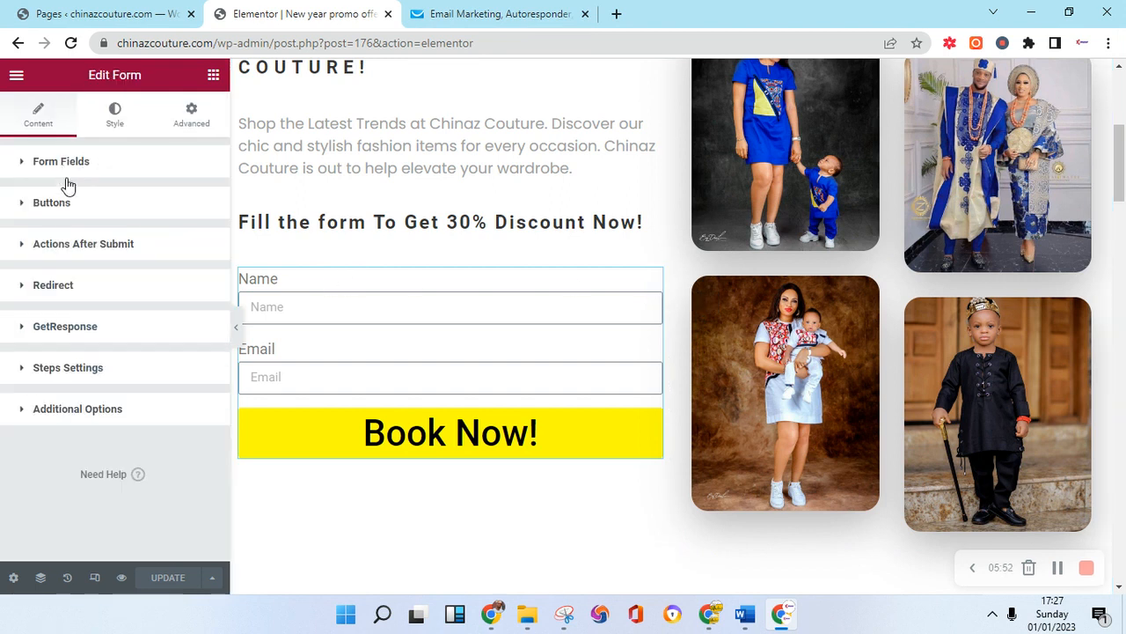
left_click(95, 331)
scroll(144, 302, "down", 2)
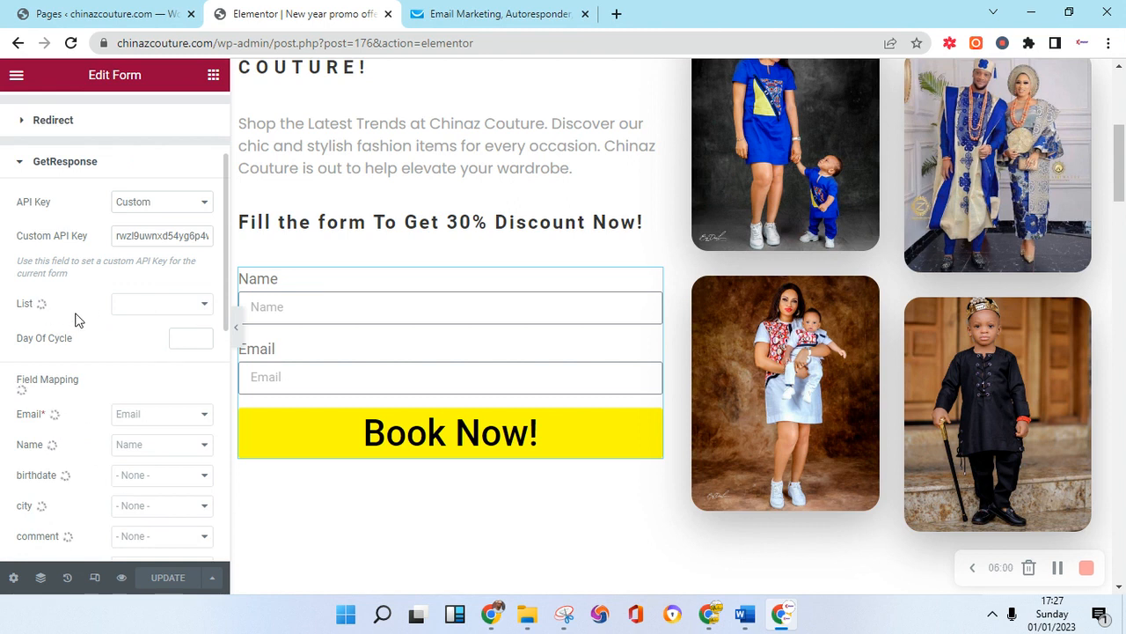
scroll(181, 317, "up", 1)
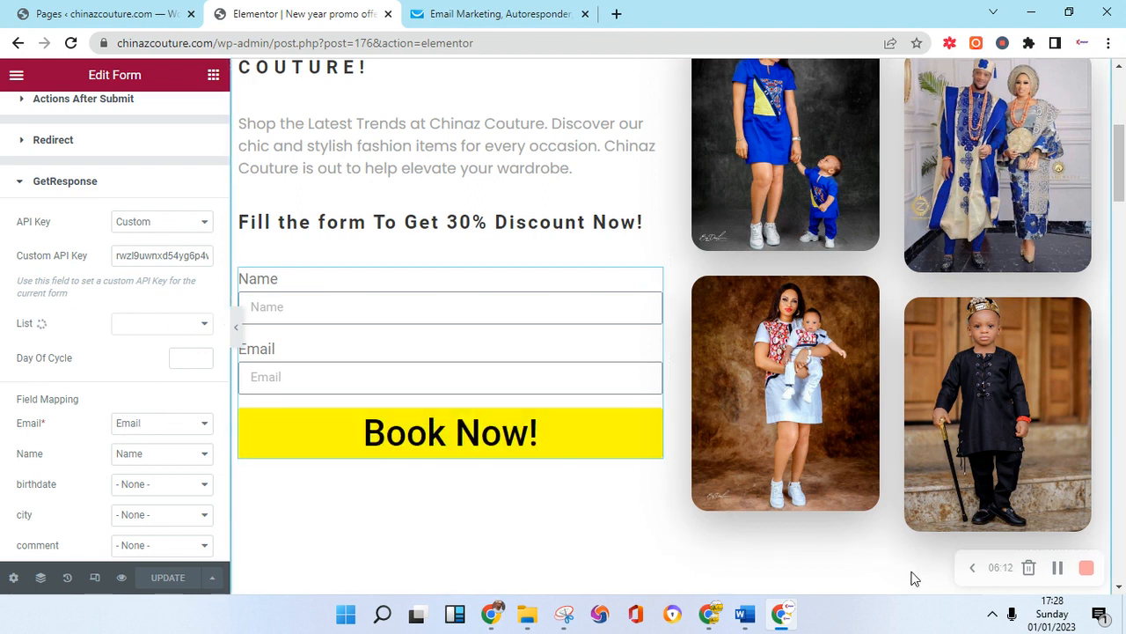
left_click(1057, 568)
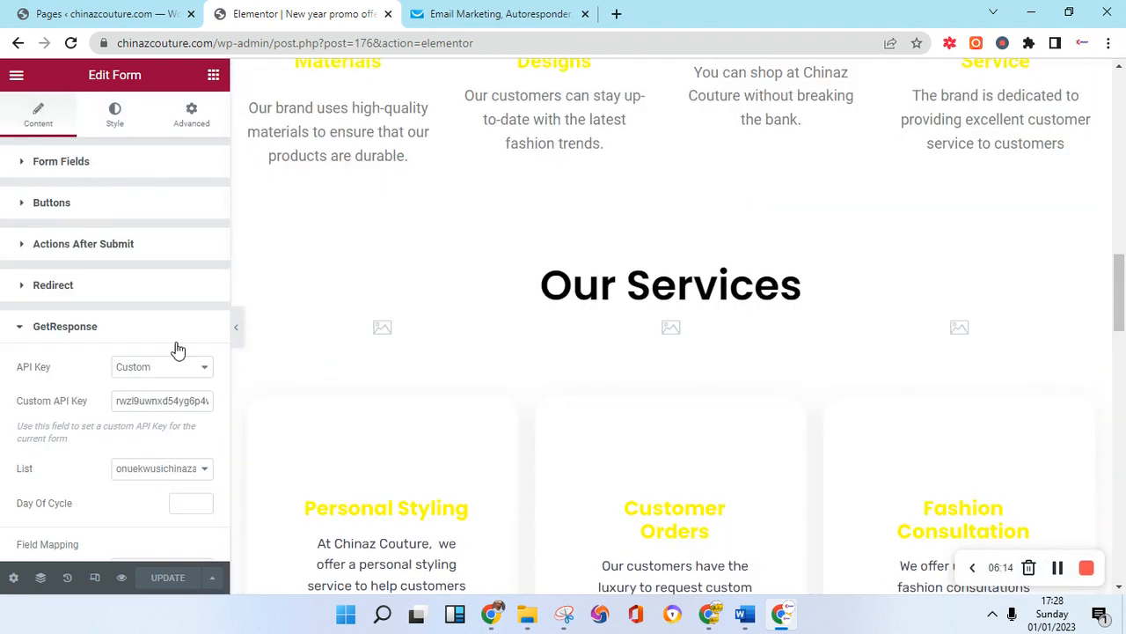
scroll(178, 349, "down", 1)
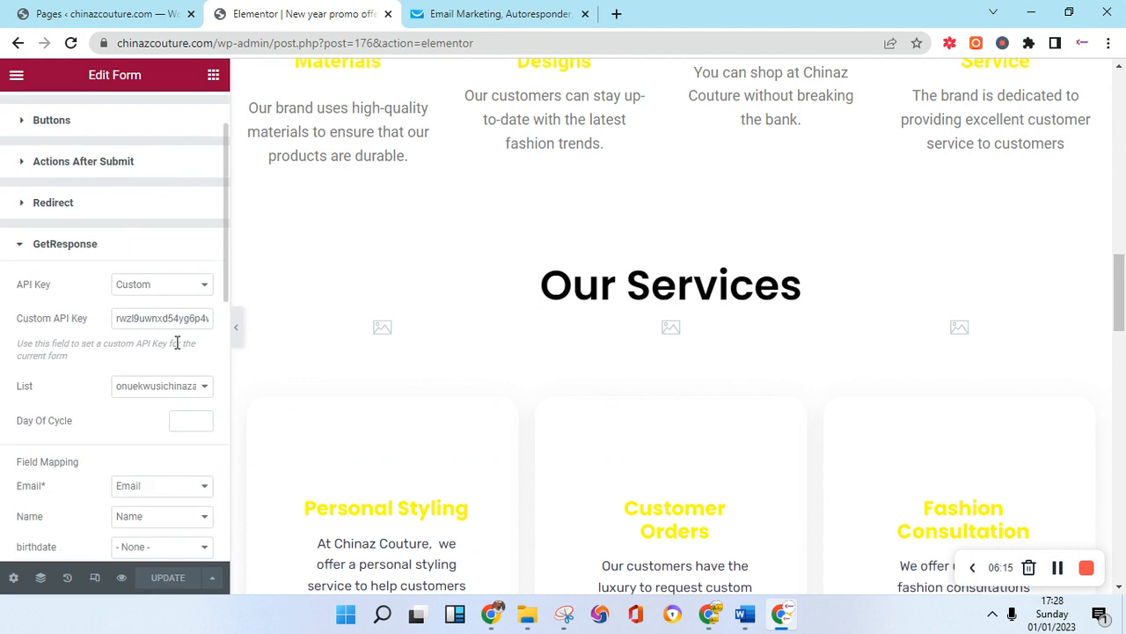
left_click(203, 396)
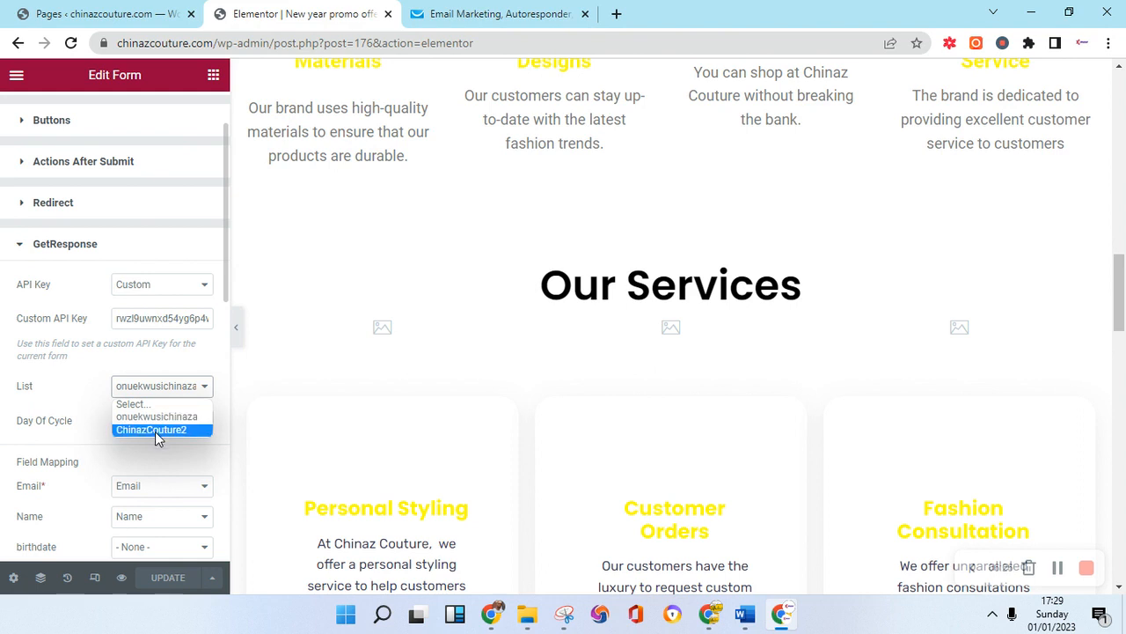
left_click(155, 431)
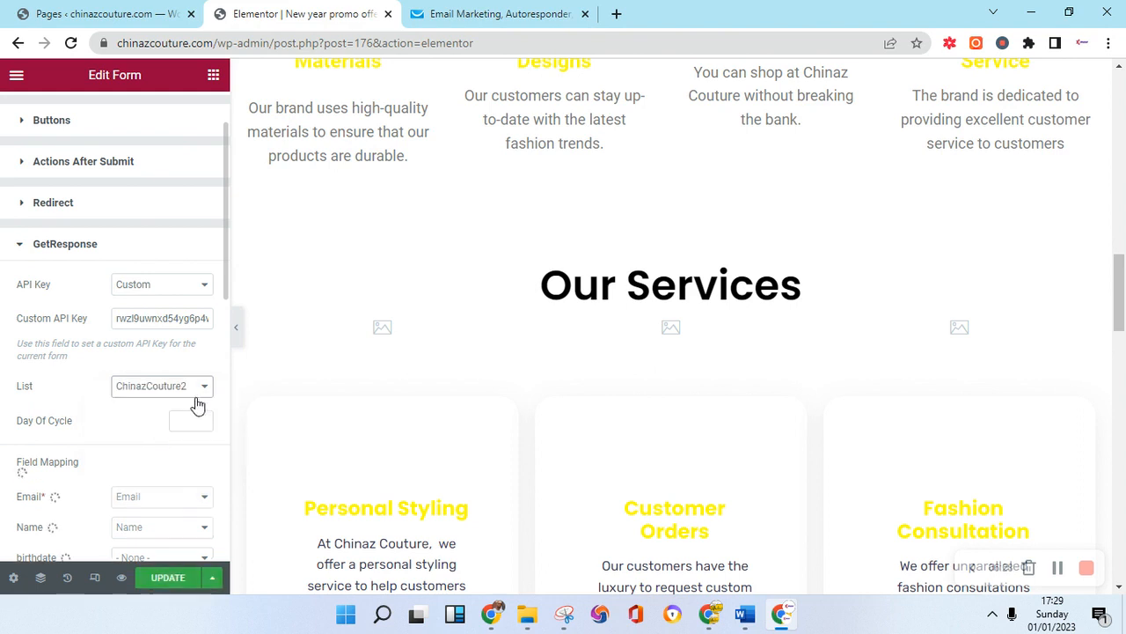
- Look over the GetResponse field mapping and update the page with the form's changes
scroll(167, 366, "down", 2)
scroll(142, 398, "down", 1)
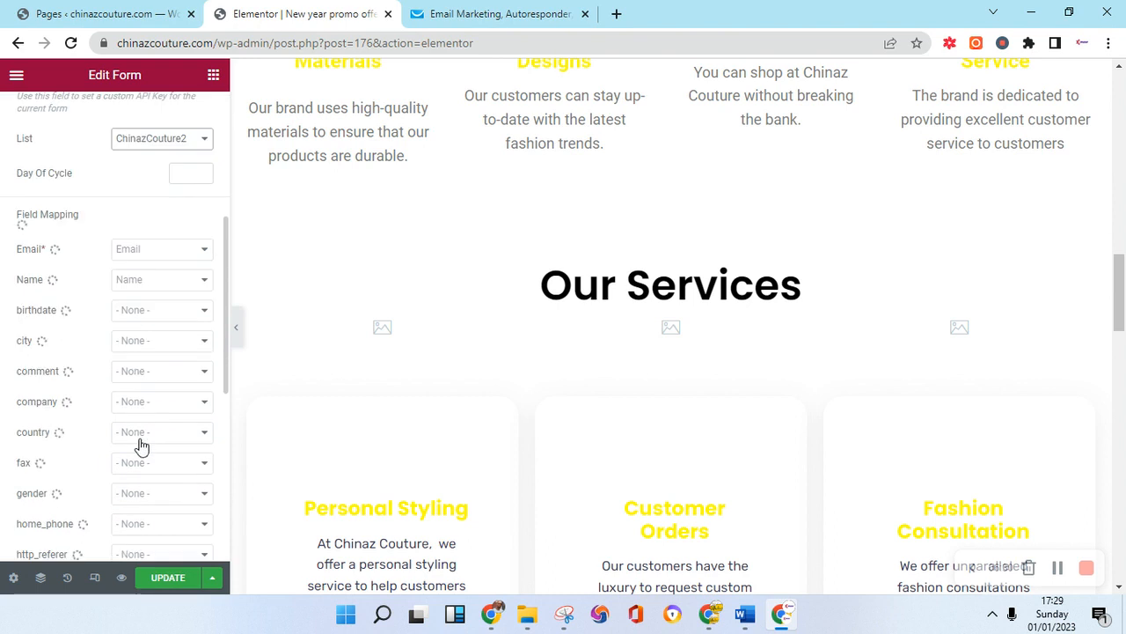
left_click(170, 577)
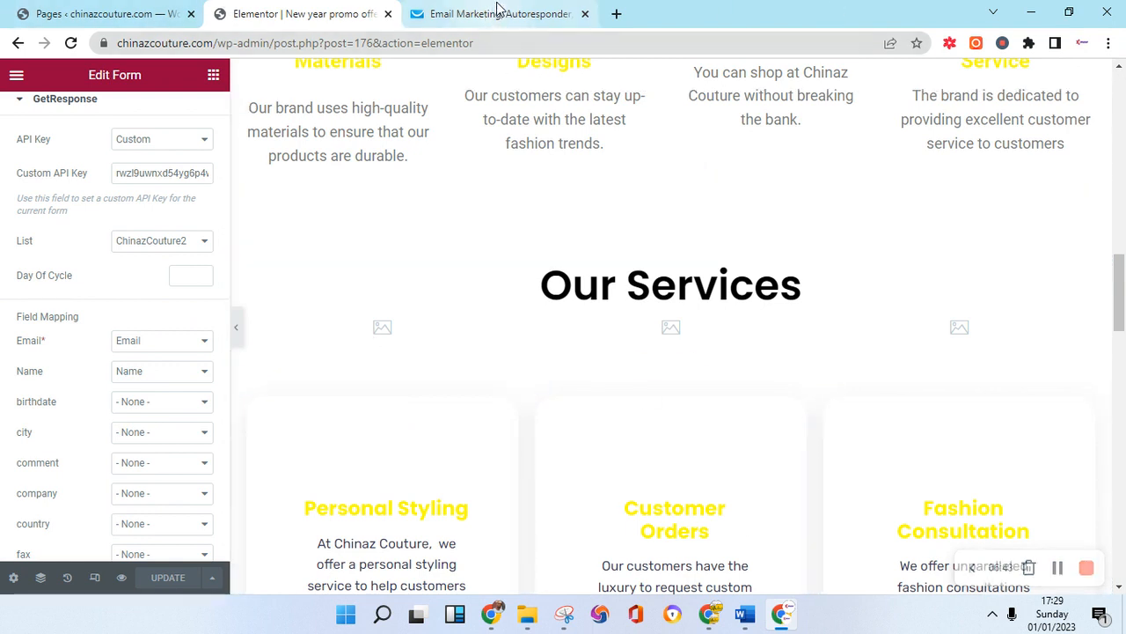
- Switch back to GetResponse and look over the contact lists
left_click(498, 13)
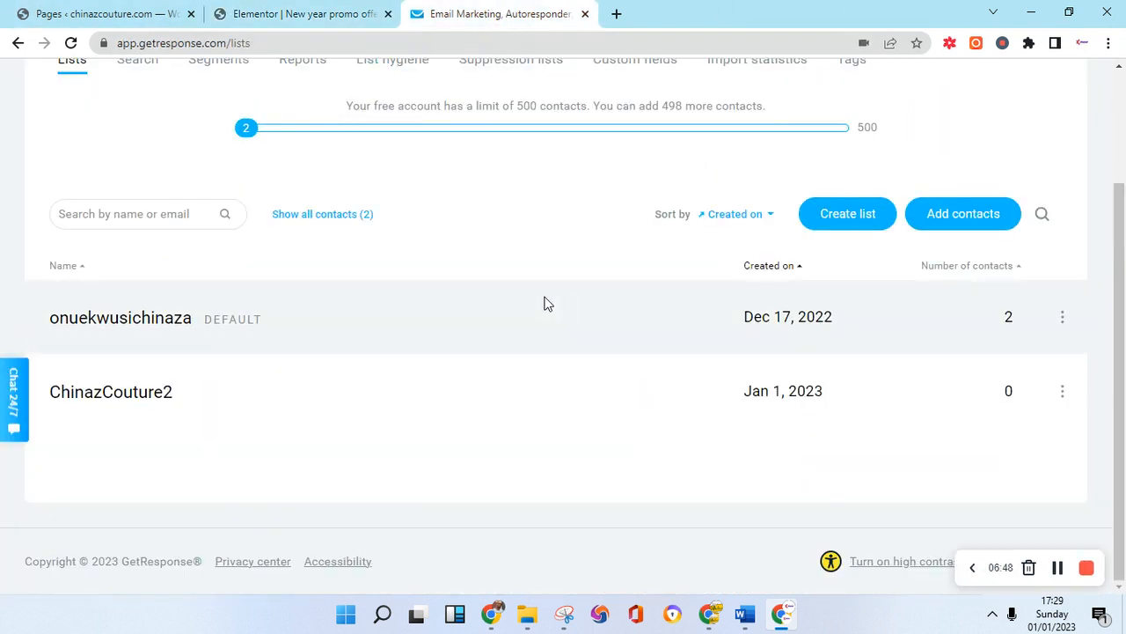
scroll(544, 304, "up", 3)
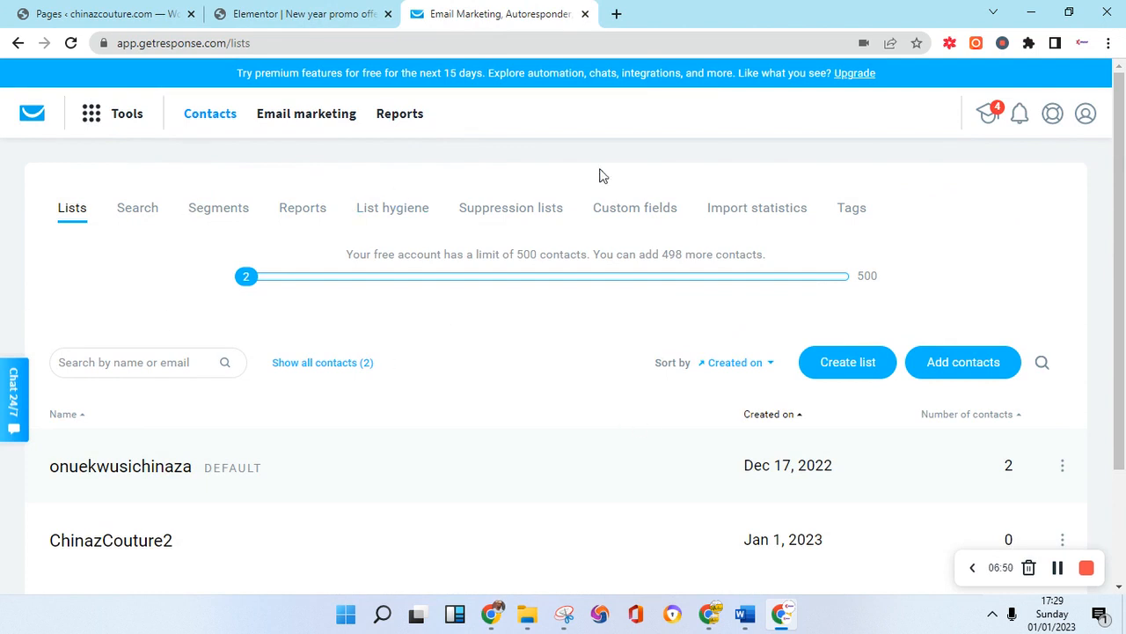
scroll(1100, 290, "down", 1)
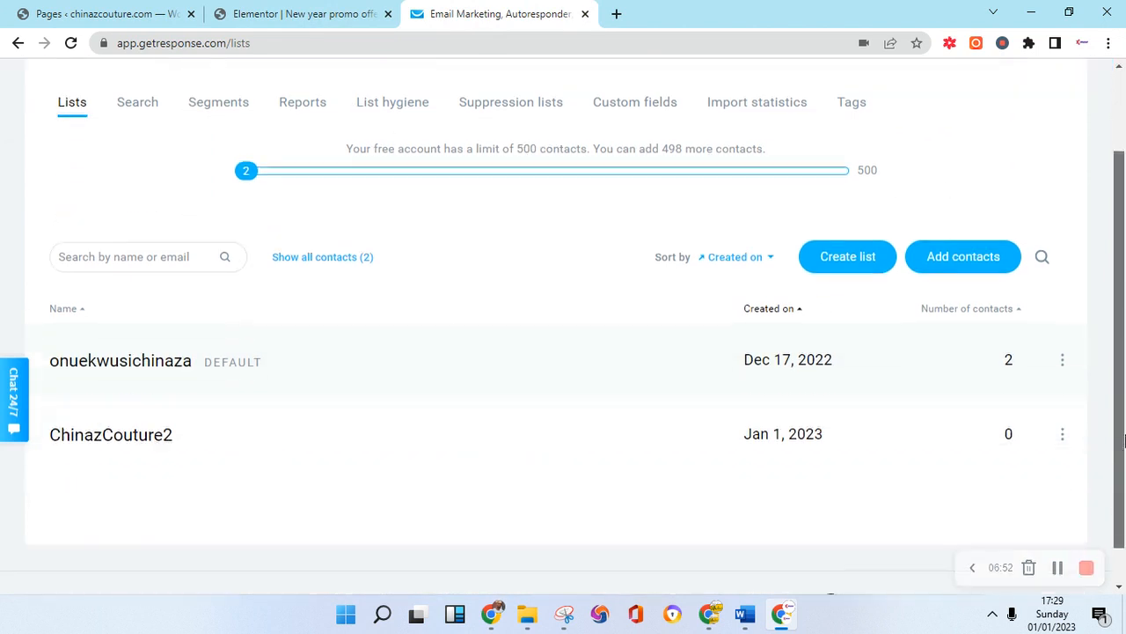
scroll(135, 302, "up", 1)
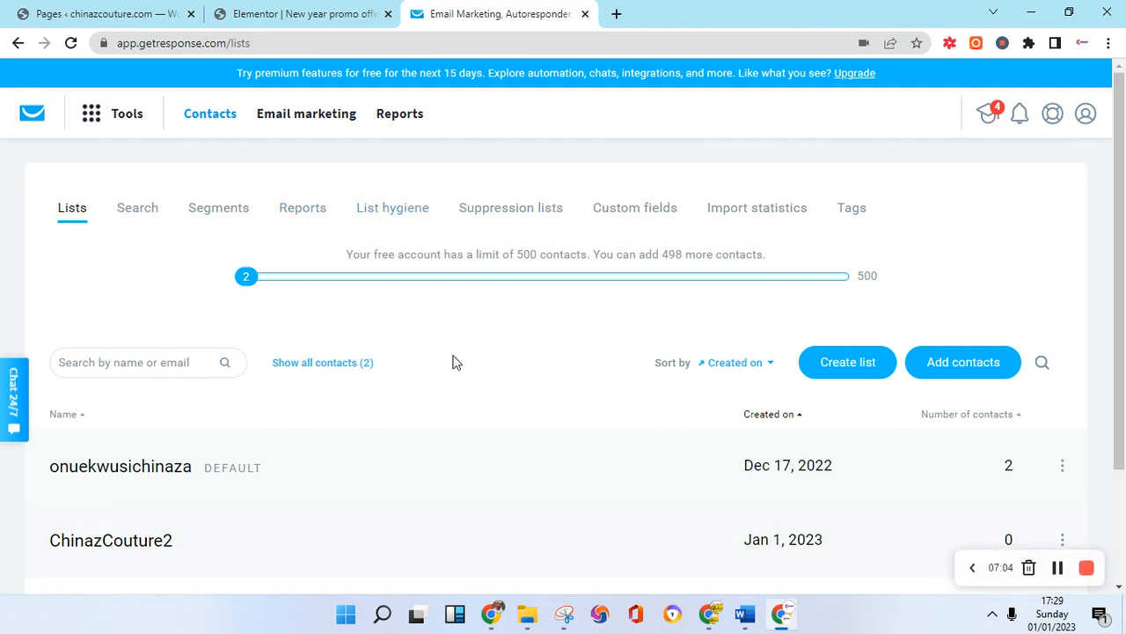
- Open a blank browser tab, return to GetResponse and open the Autoresponders tool
left_click(615, 14)
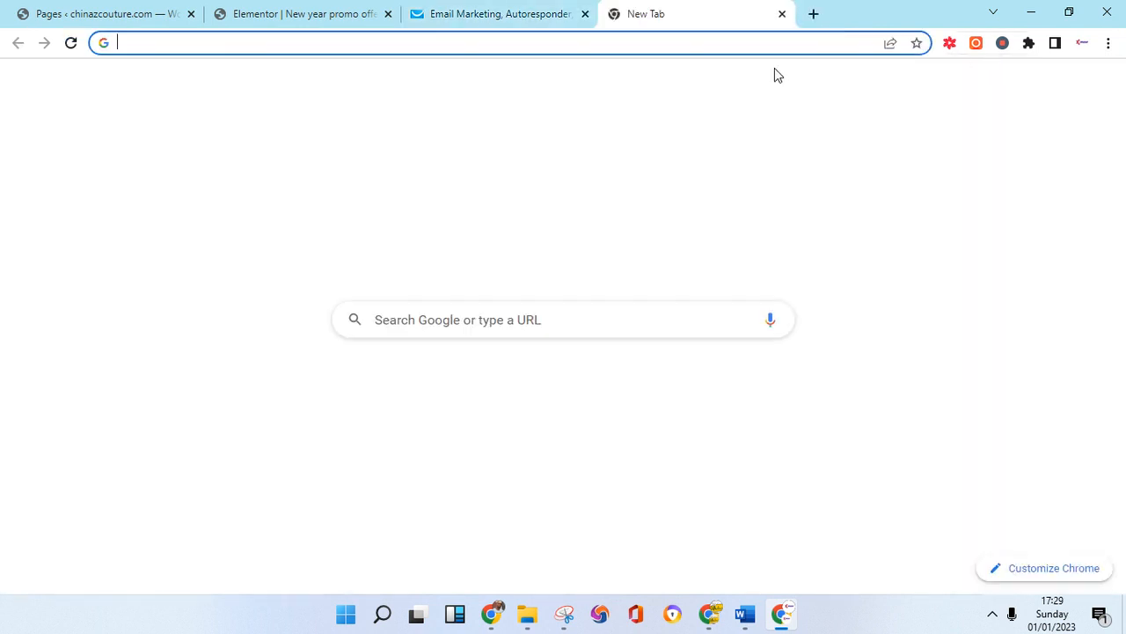
left_click(447, 13)
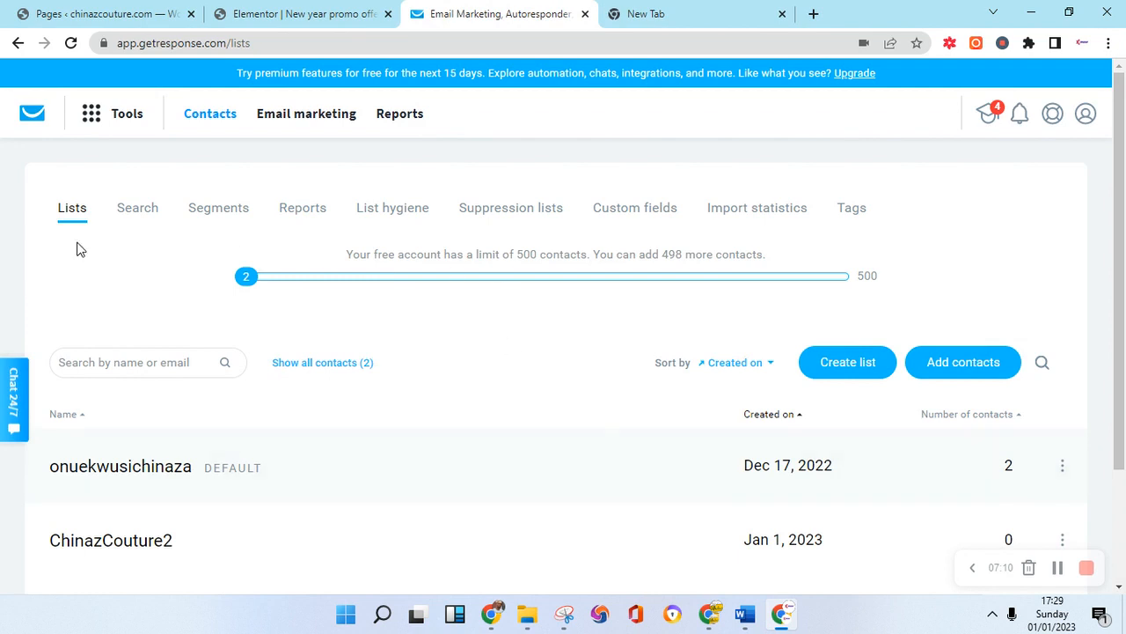
left_click(102, 121)
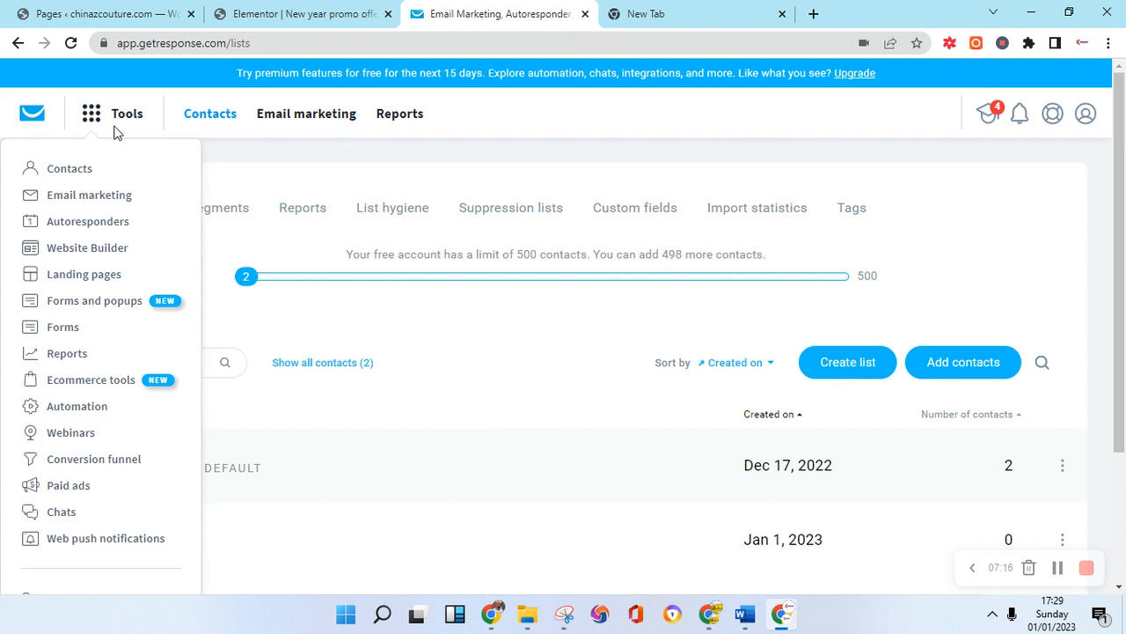
left_click(77, 222)
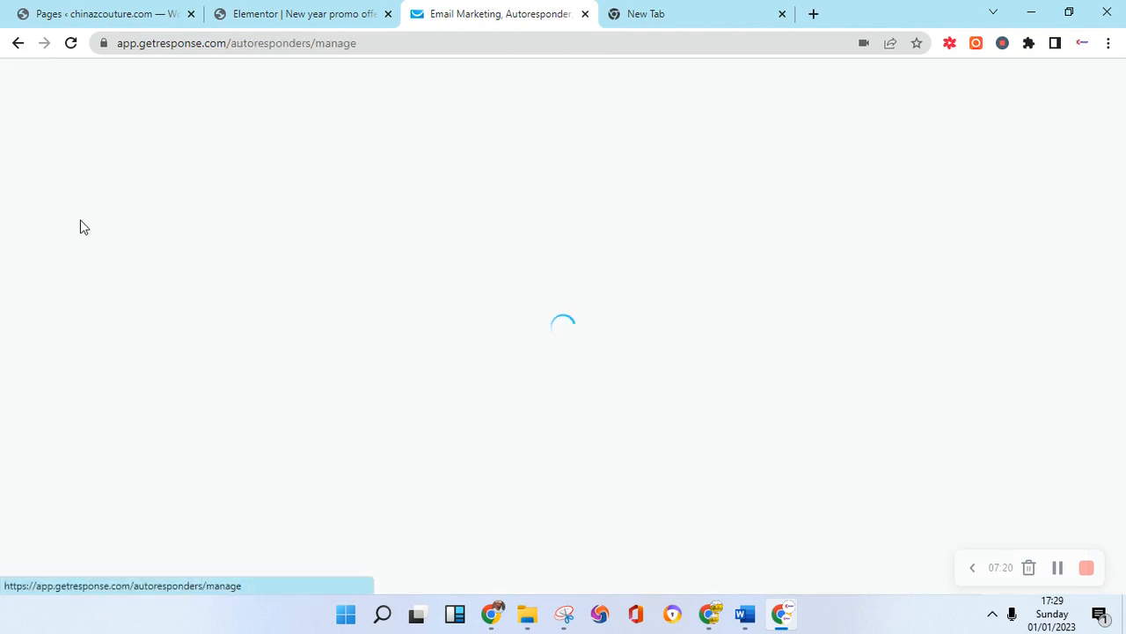
left_click(1060, 570)
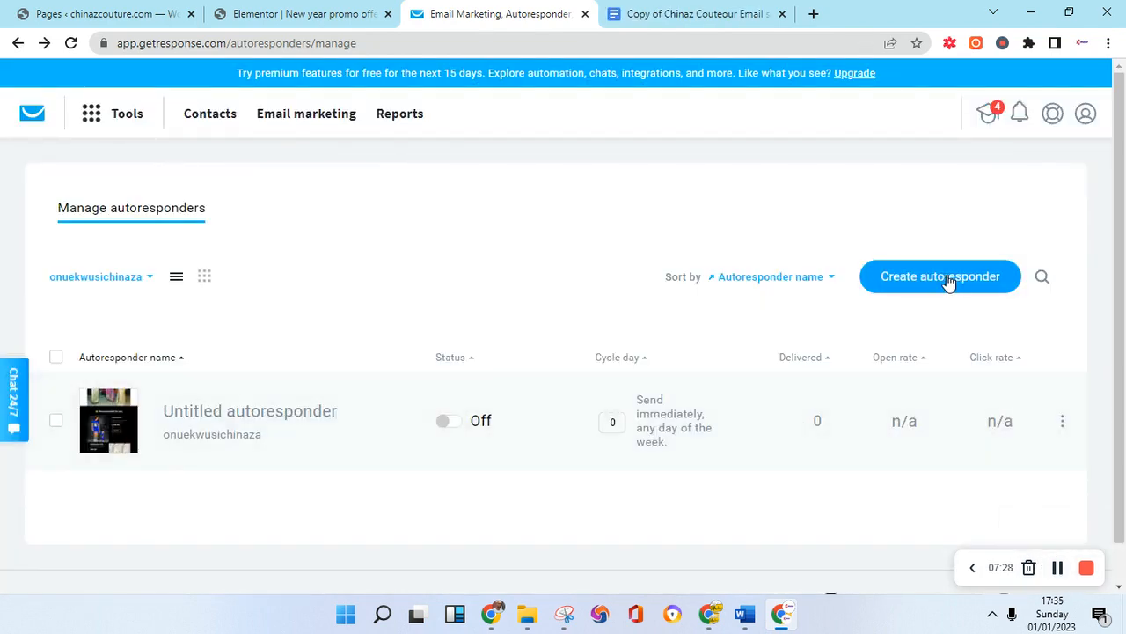
- Filter the autoresponders on the management page to show only those linked to the ChinazCouture2 list
left_click(949, 280)
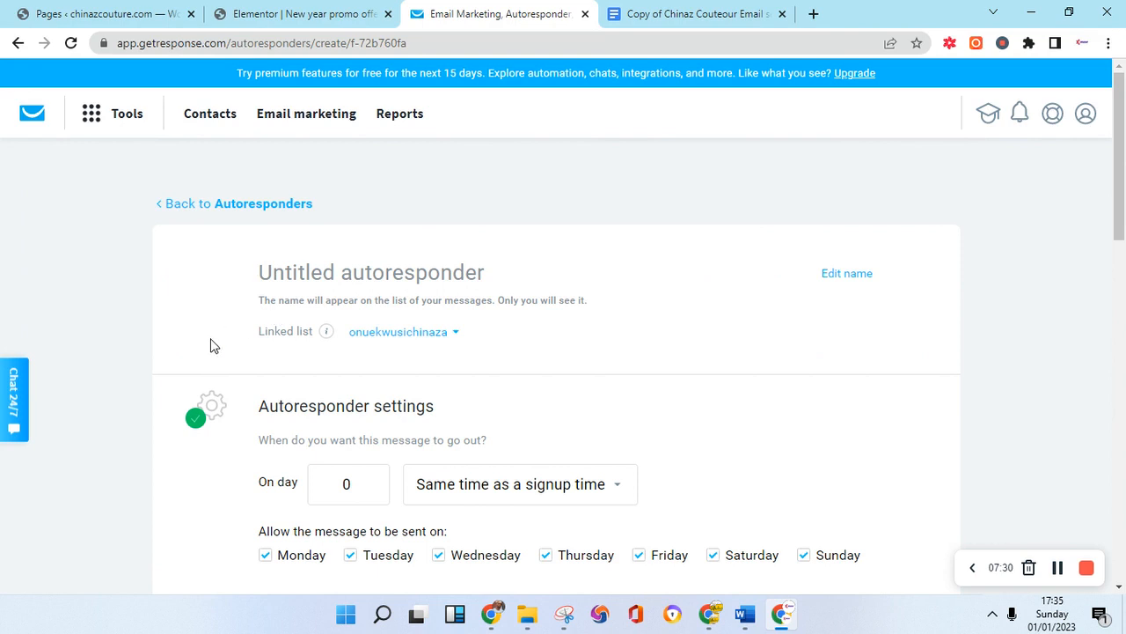
left_click(17, 43)
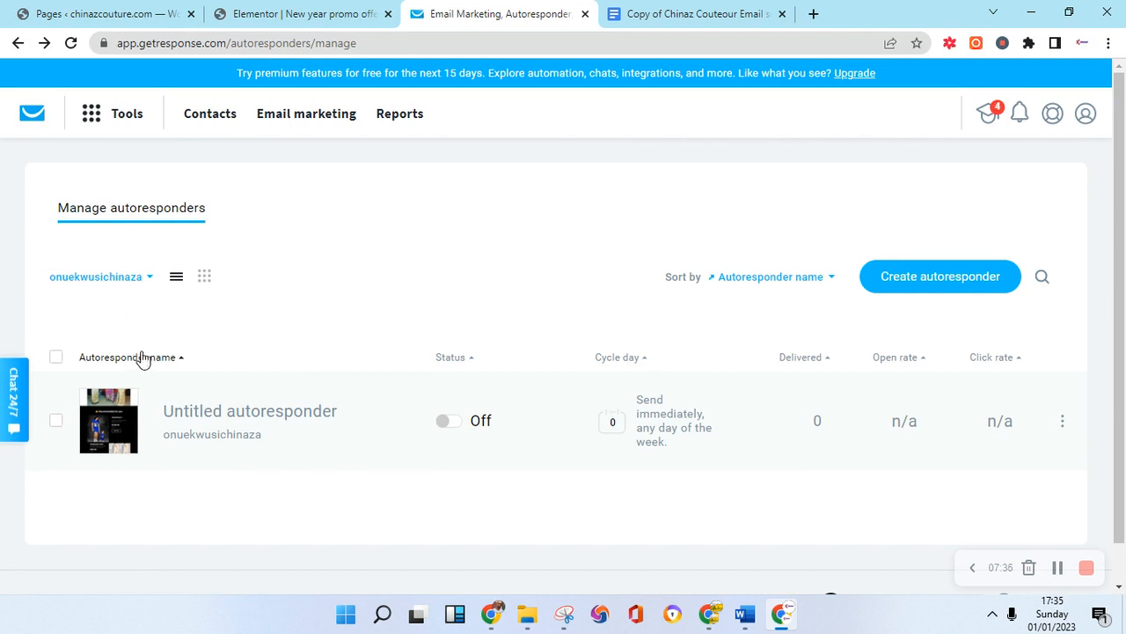
left_click(150, 278)
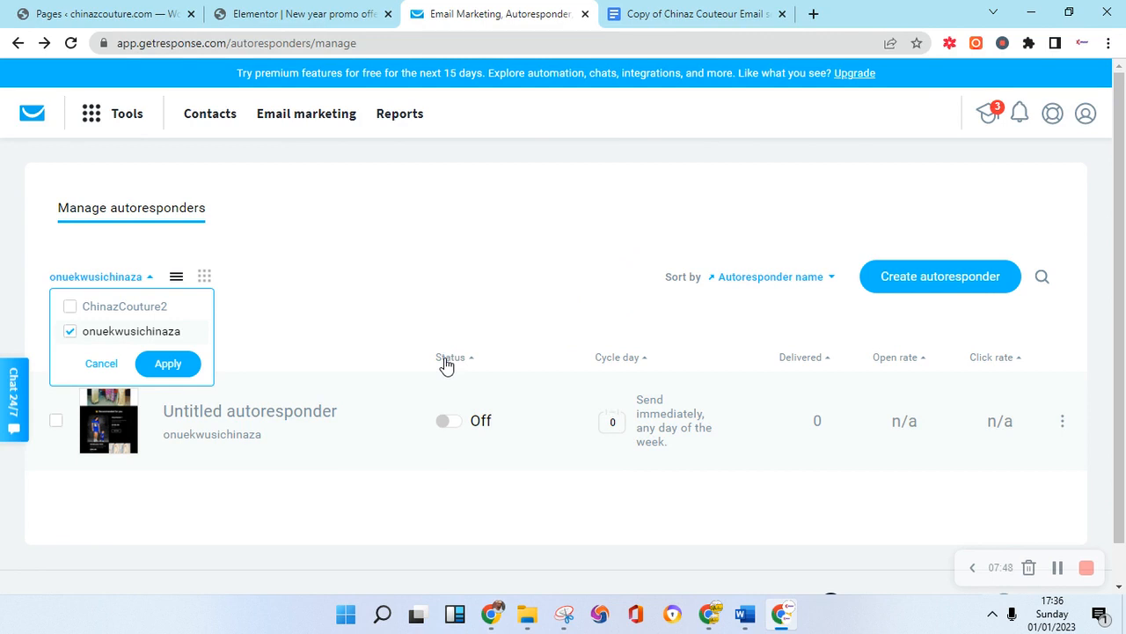
left_click(69, 310)
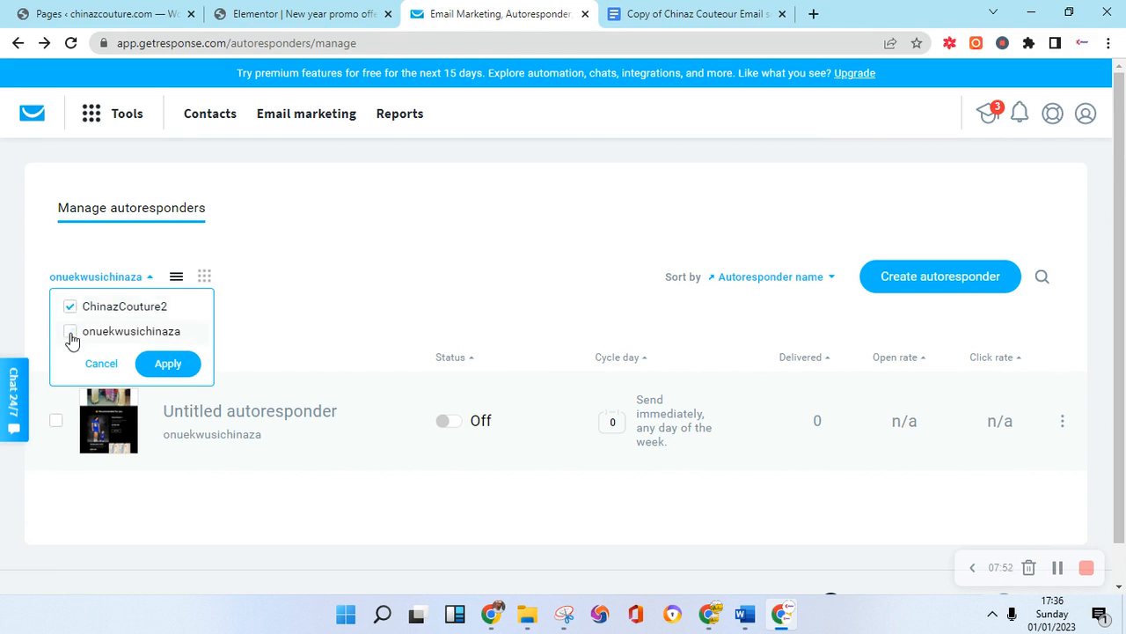
left_click(166, 368)
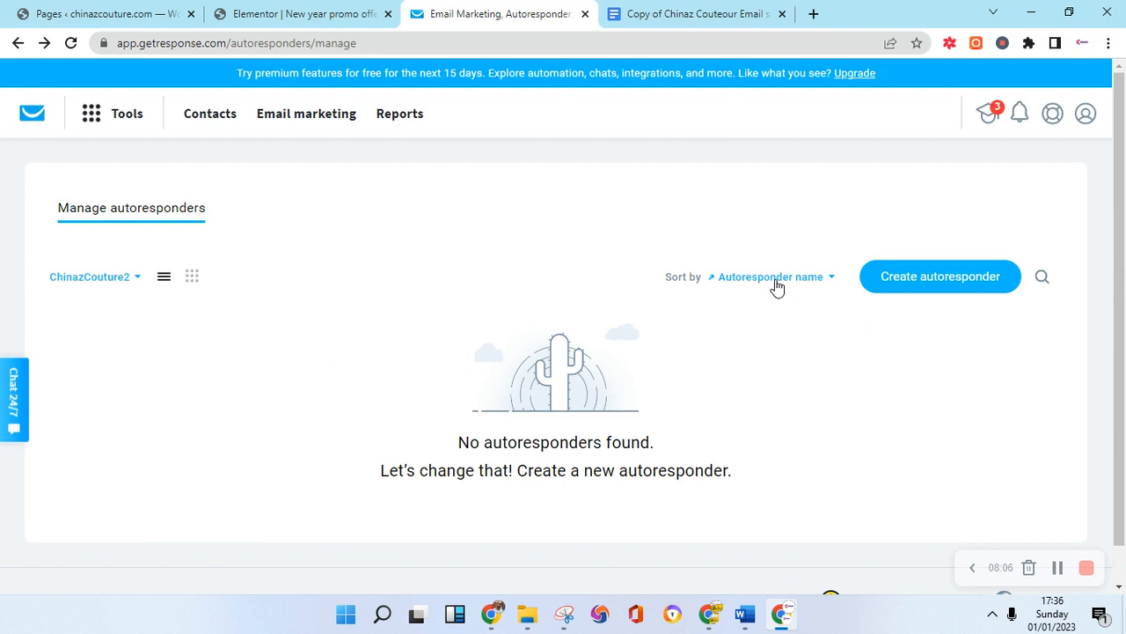
- Create a new autoresponder and look over its setup form, from the name to the design section
left_click(959, 279)
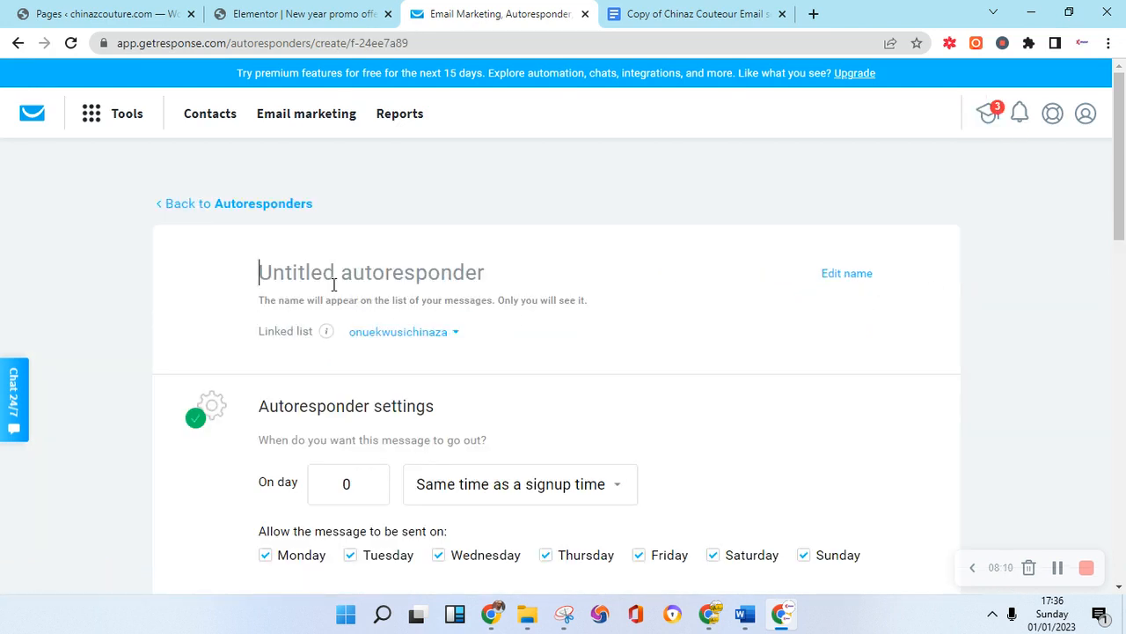
scroll(505, 319, "down", 5)
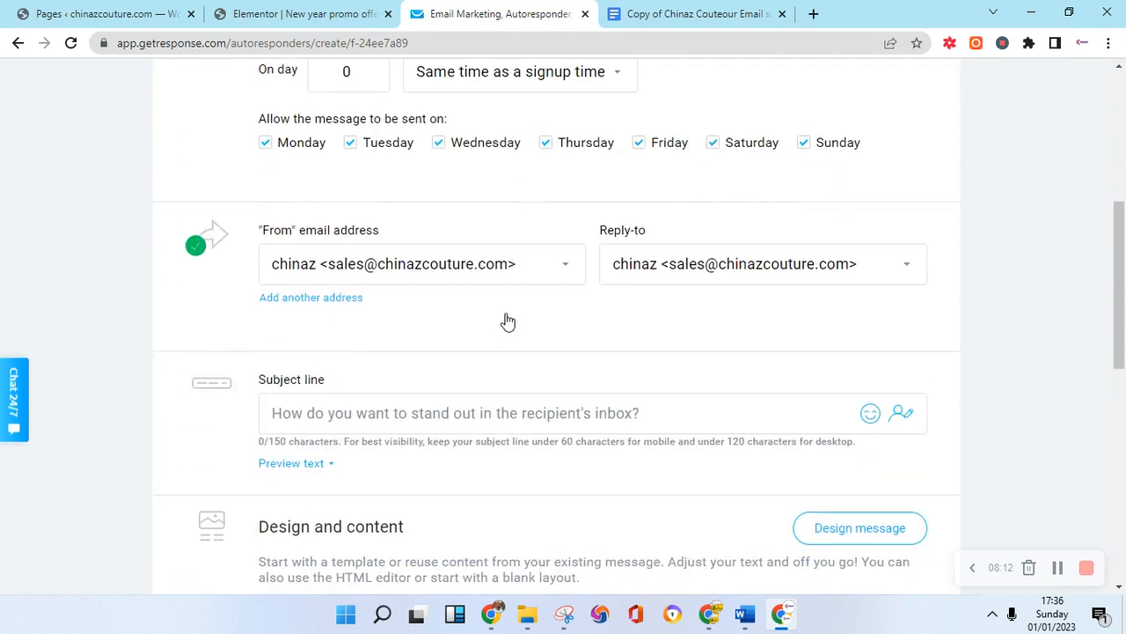
scroll(508, 321, "down", 8)
scroll(476, 376, "up", 4)
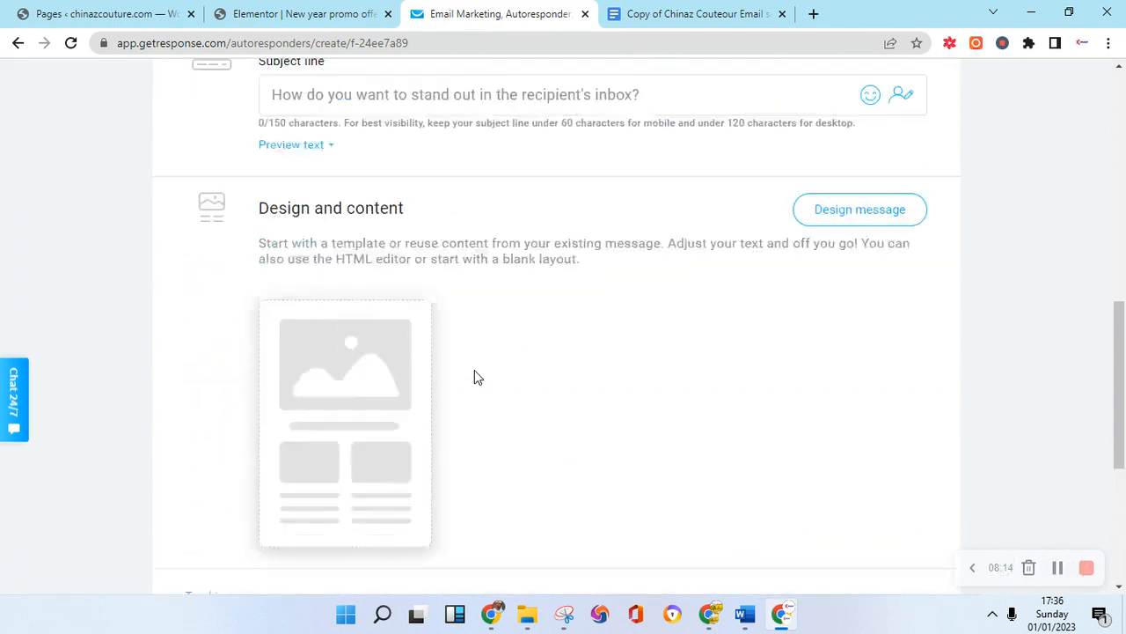
scroll(475, 377, "up", 8)
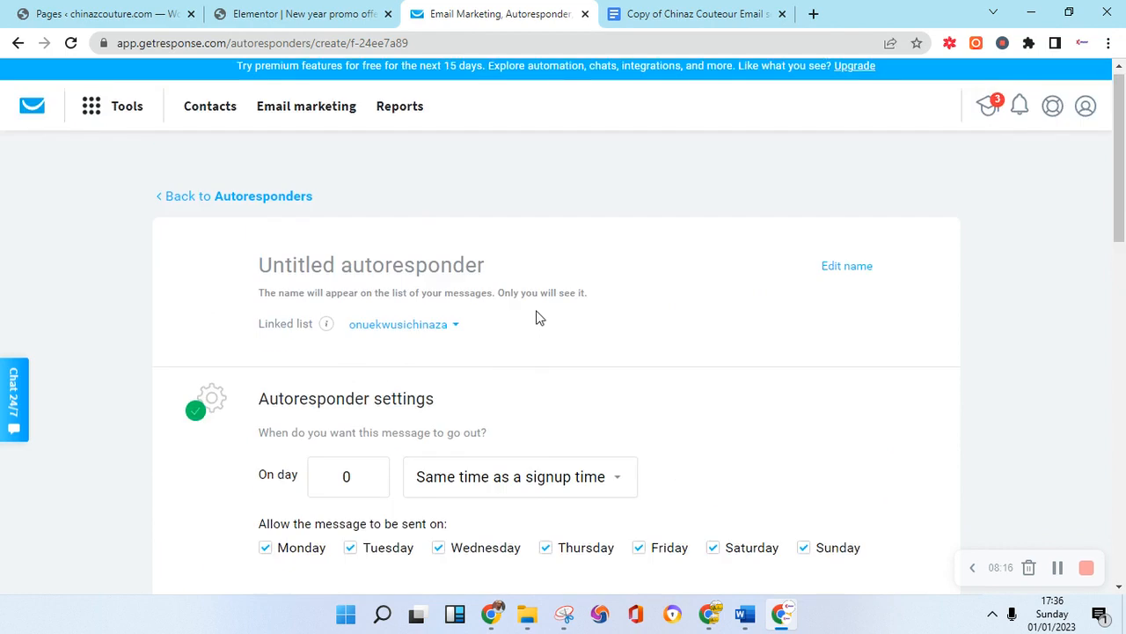
- Name the autoresponder "Email 1/Welcome Email" and link it to the ChinazCouture2 list
scroll(523, 308, "down", 1)
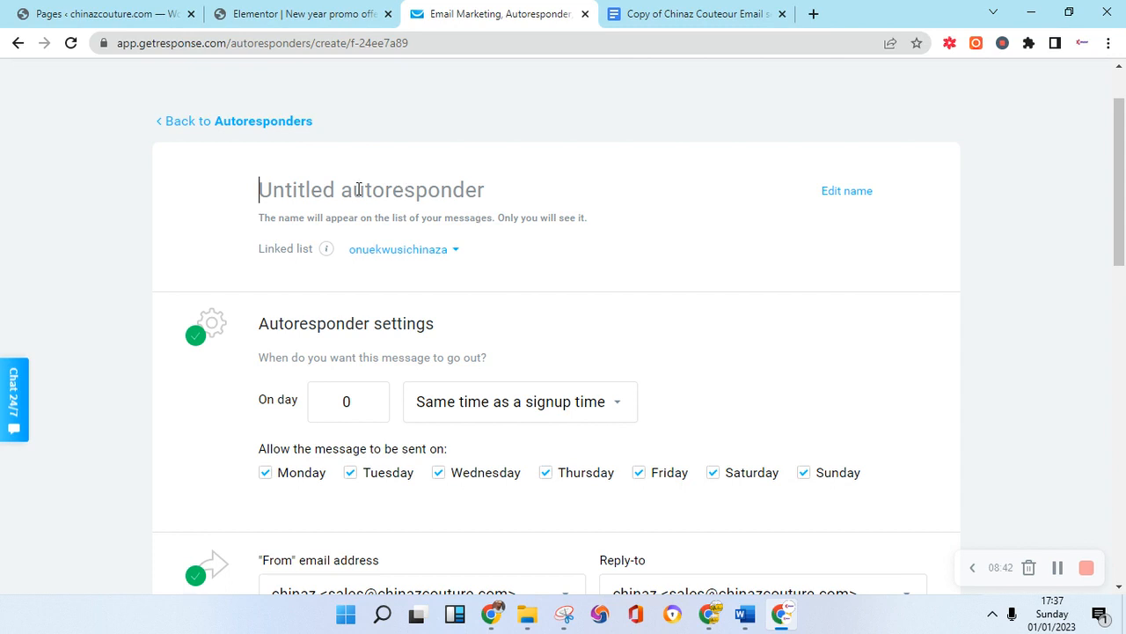
left_click(283, 197)
type("E")
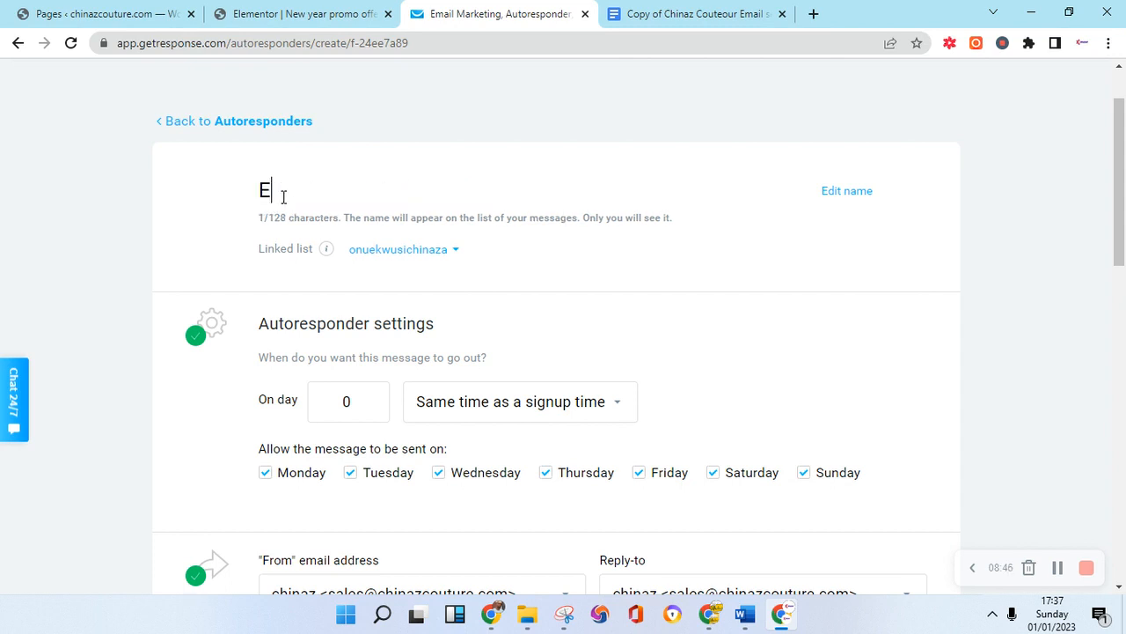
type("mail 1")
type("/We")
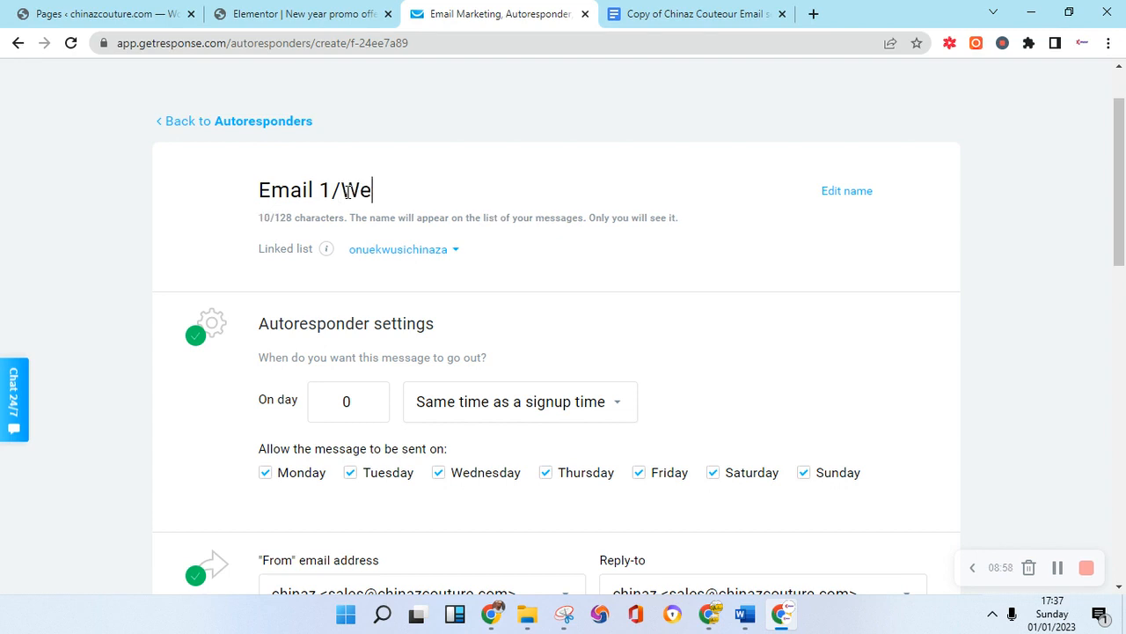
type("lcome E")
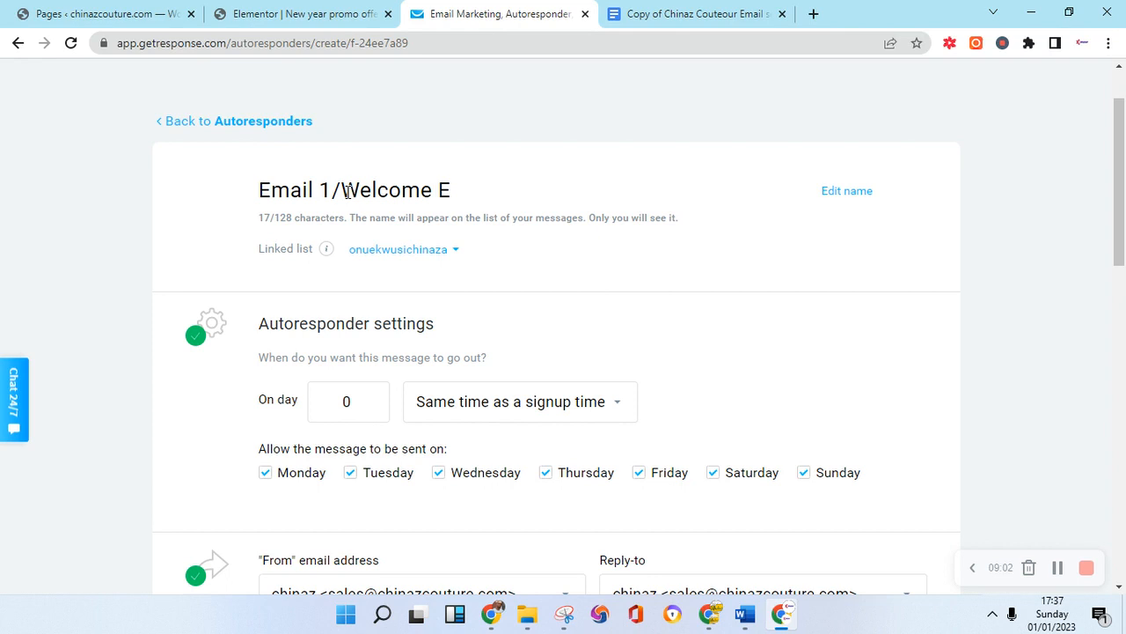
type("mail")
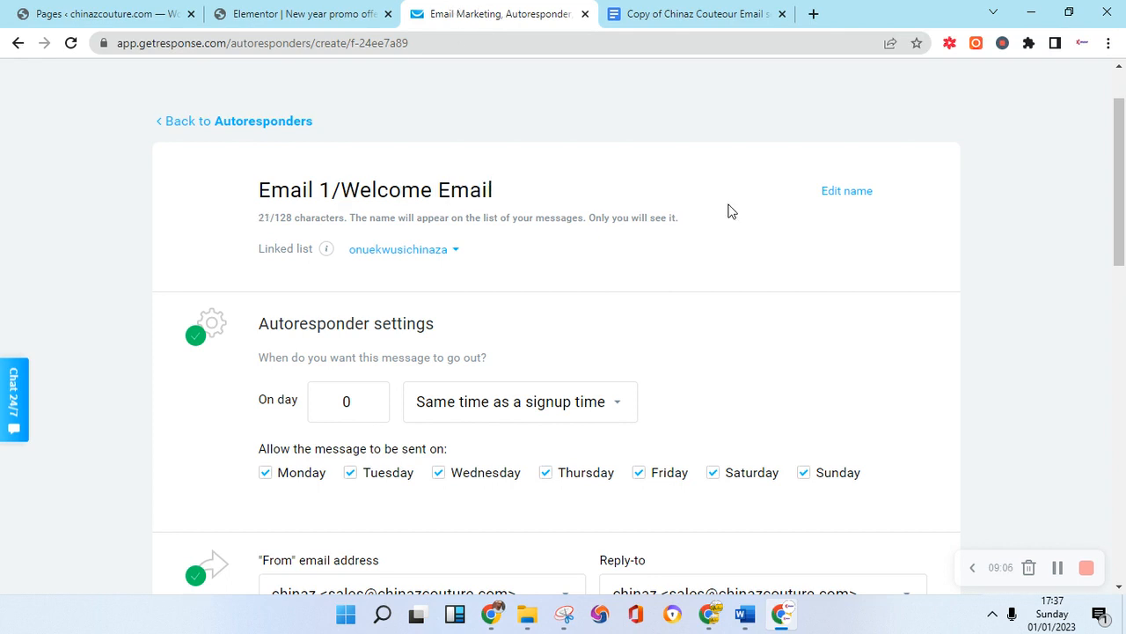
left_click(456, 256)
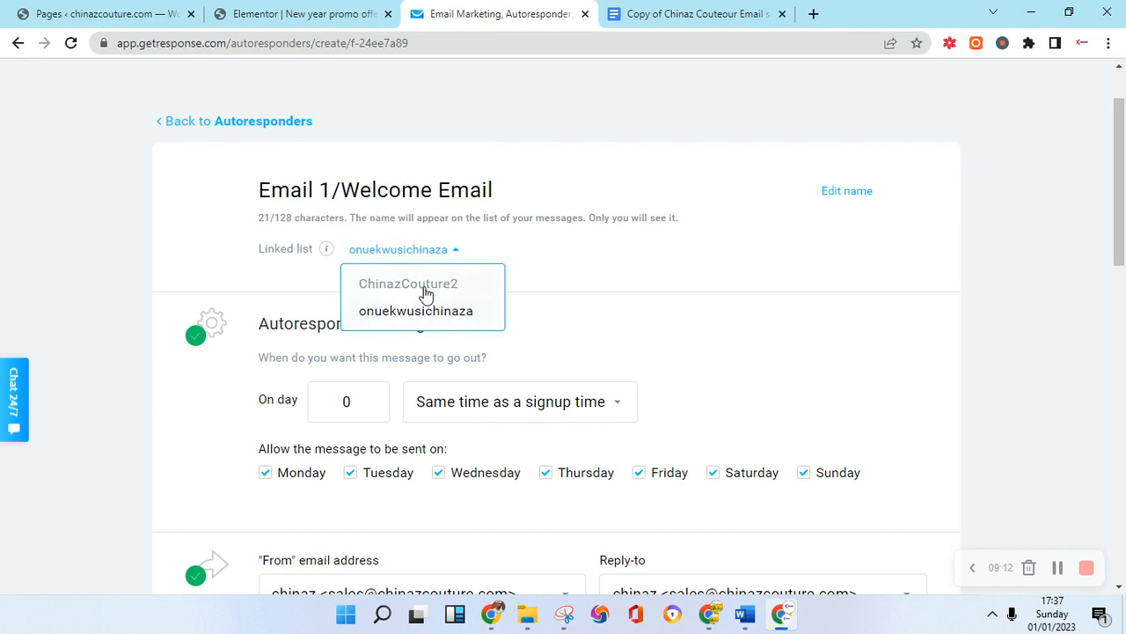
left_click(422, 289)
- Try sending day 1 and the "Exactly at" timing, and return the schedule to day 0 and "Same time as a signup time"
scroll(484, 278, "down", 2)
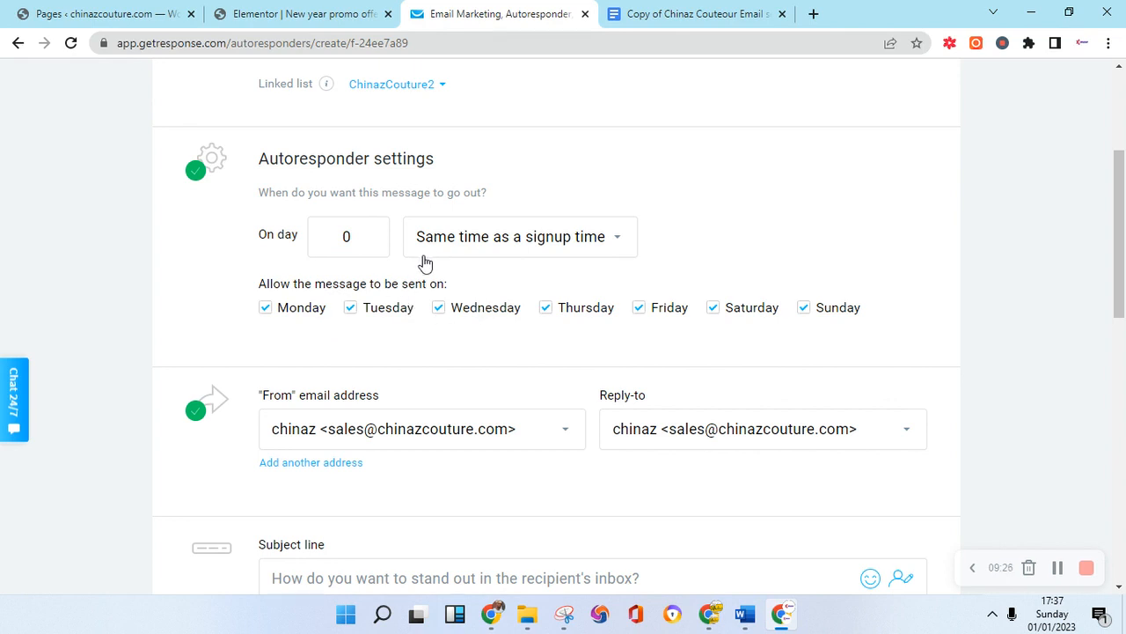
left_click(370, 233)
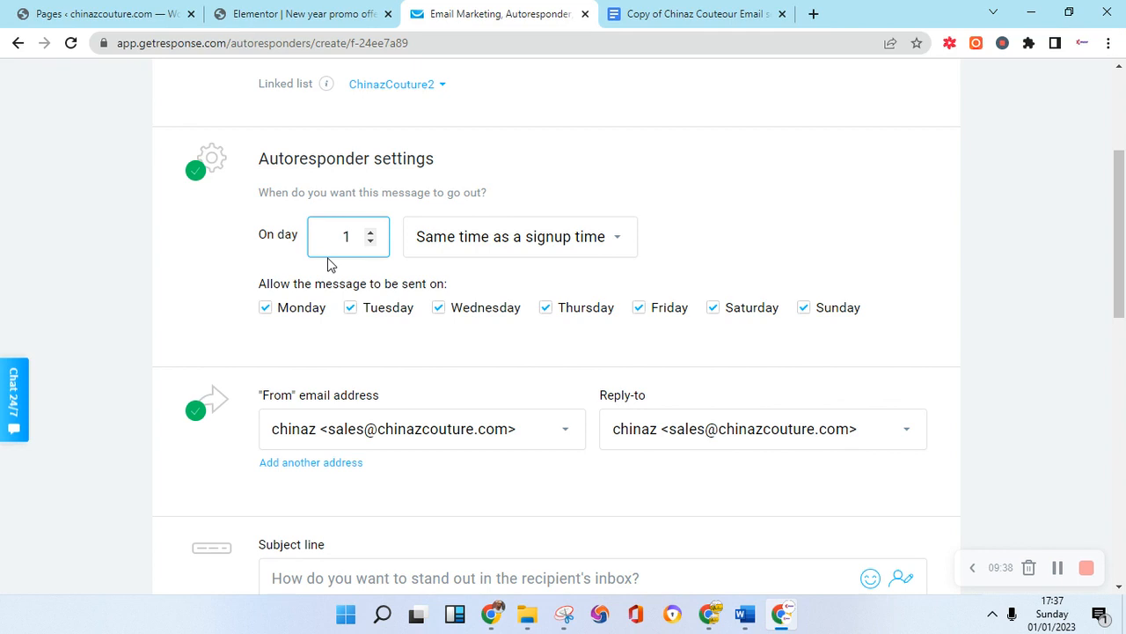
left_click(370, 242)
left_click(620, 241)
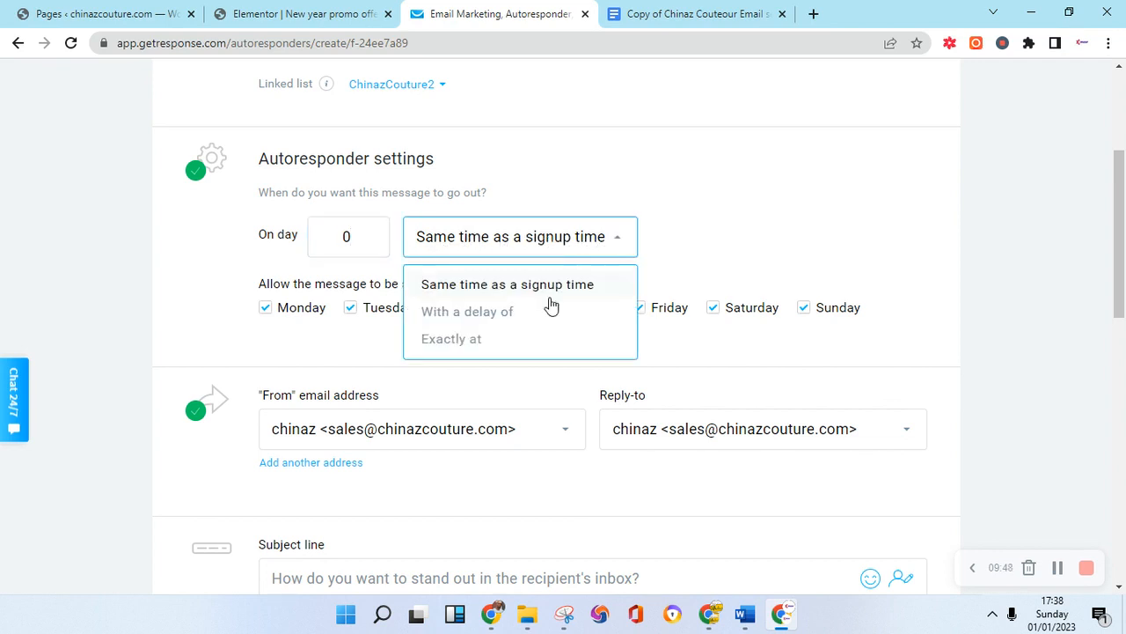
left_click(458, 342)
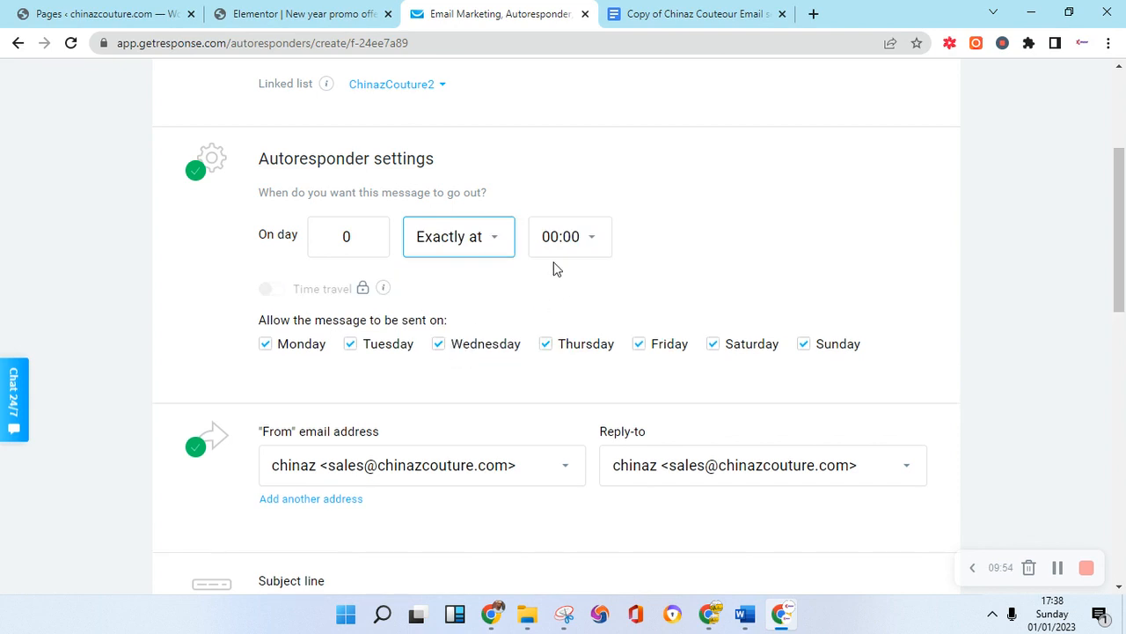
left_click(490, 248)
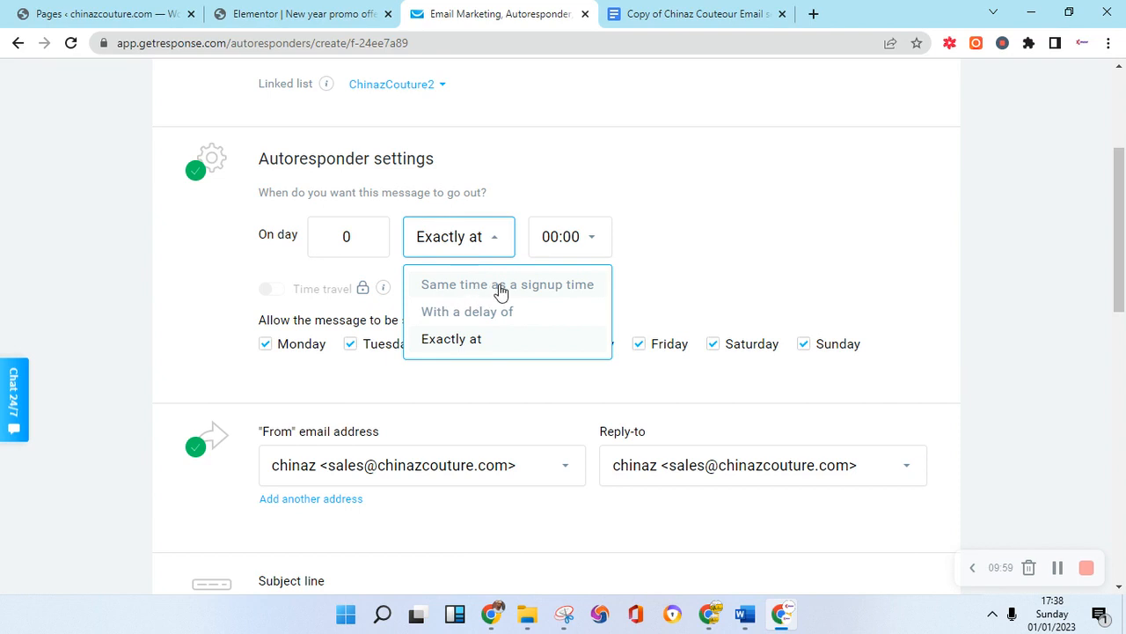
left_click(566, 288)
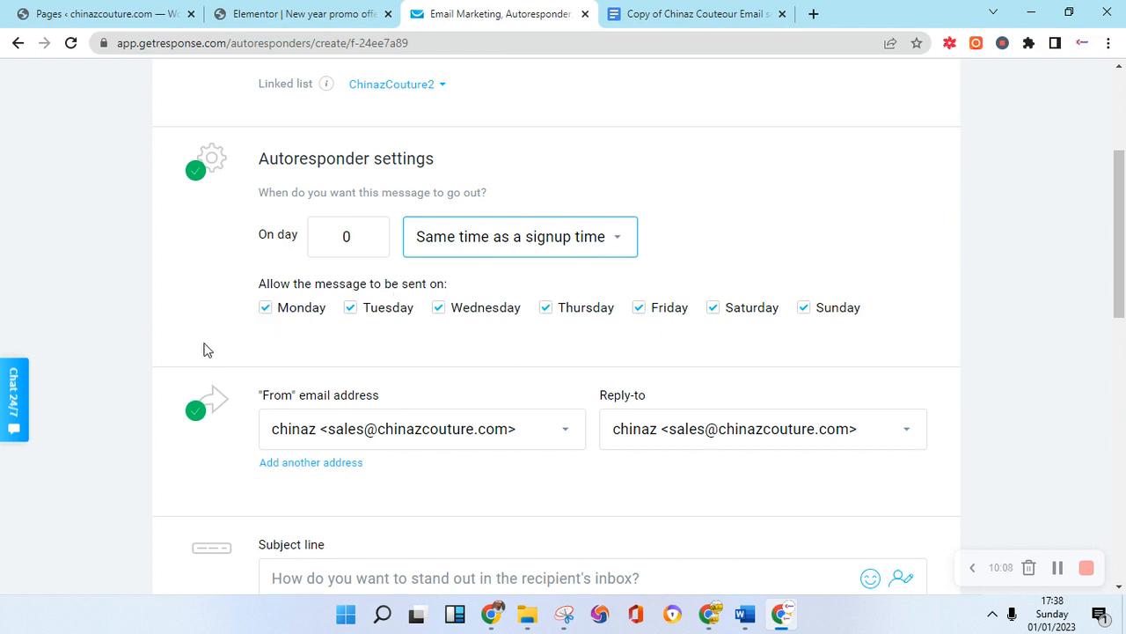
scroll(485, 285, "down", 1)
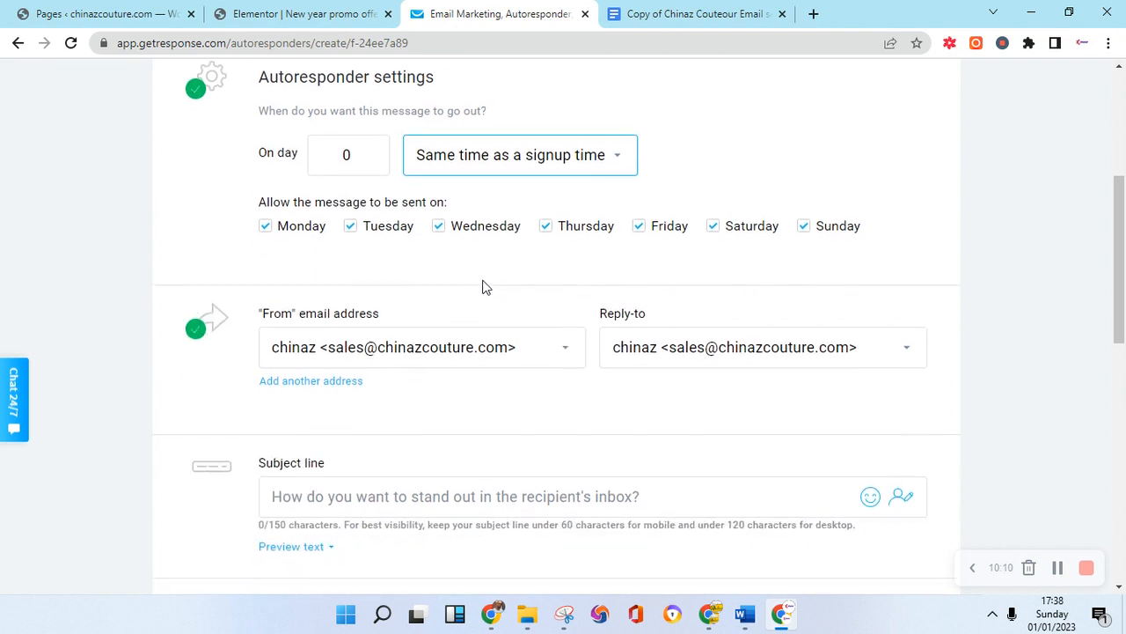
scroll(485, 290, "up", 1)
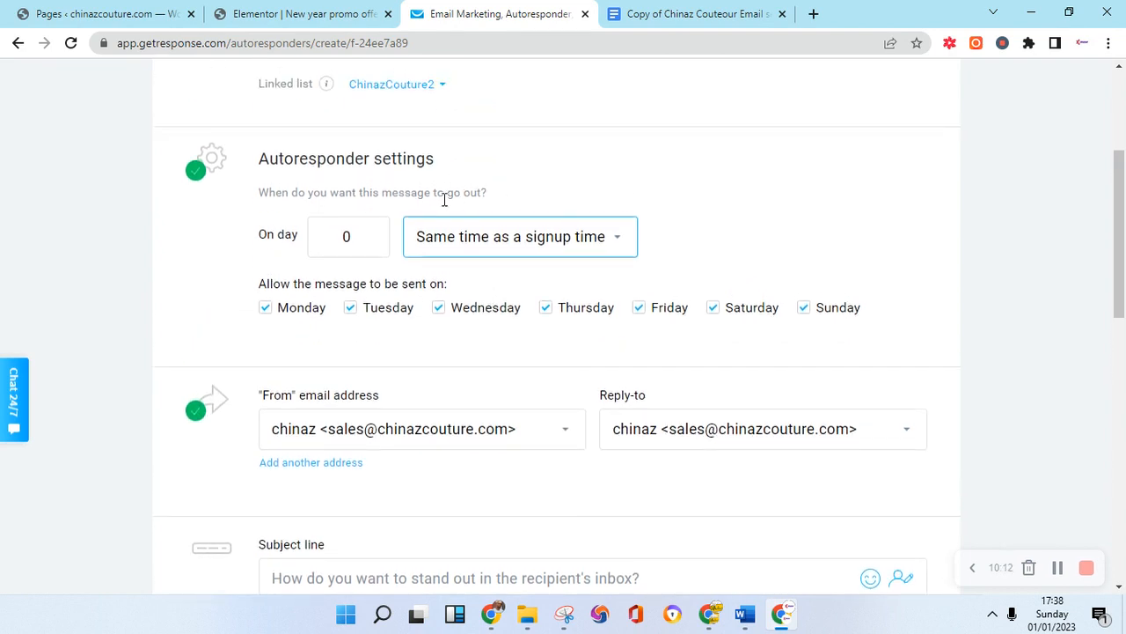
scroll(440, 200, "up", 1)
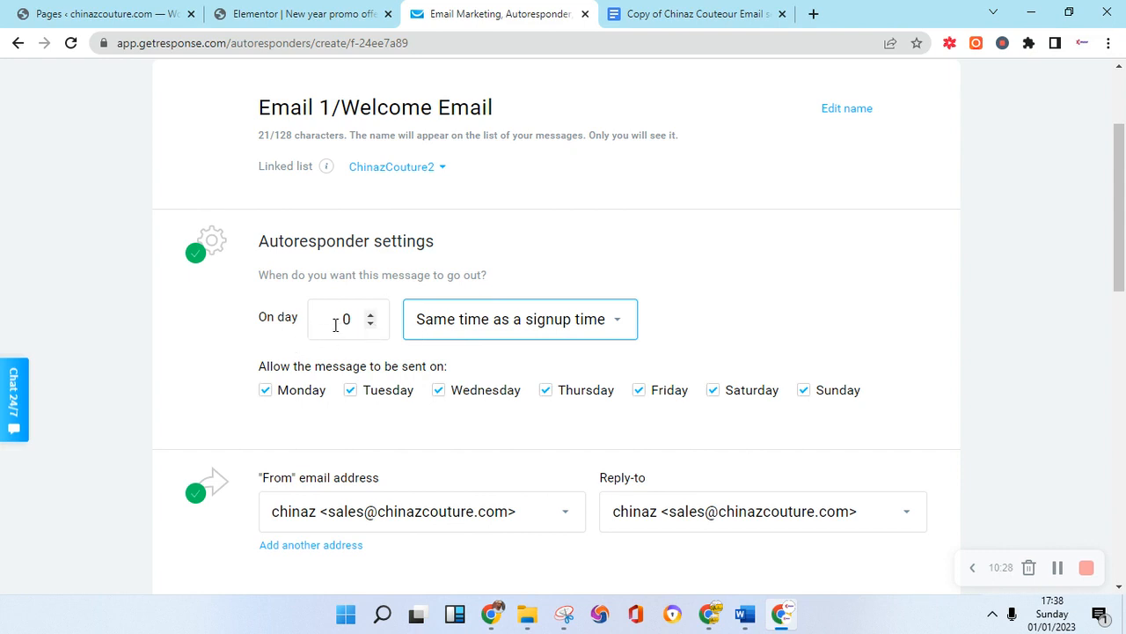
- Select the company's sales address as the "From" email address and the Gmail address as the Reply-to
scroll(473, 344, "down", 2)
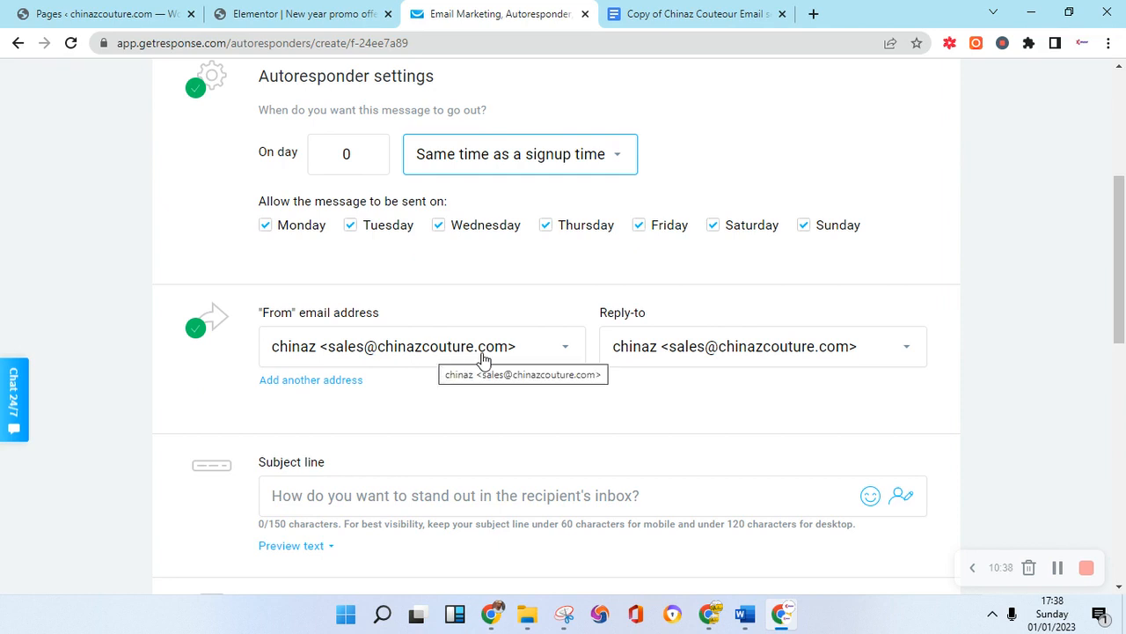
left_click(560, 353)
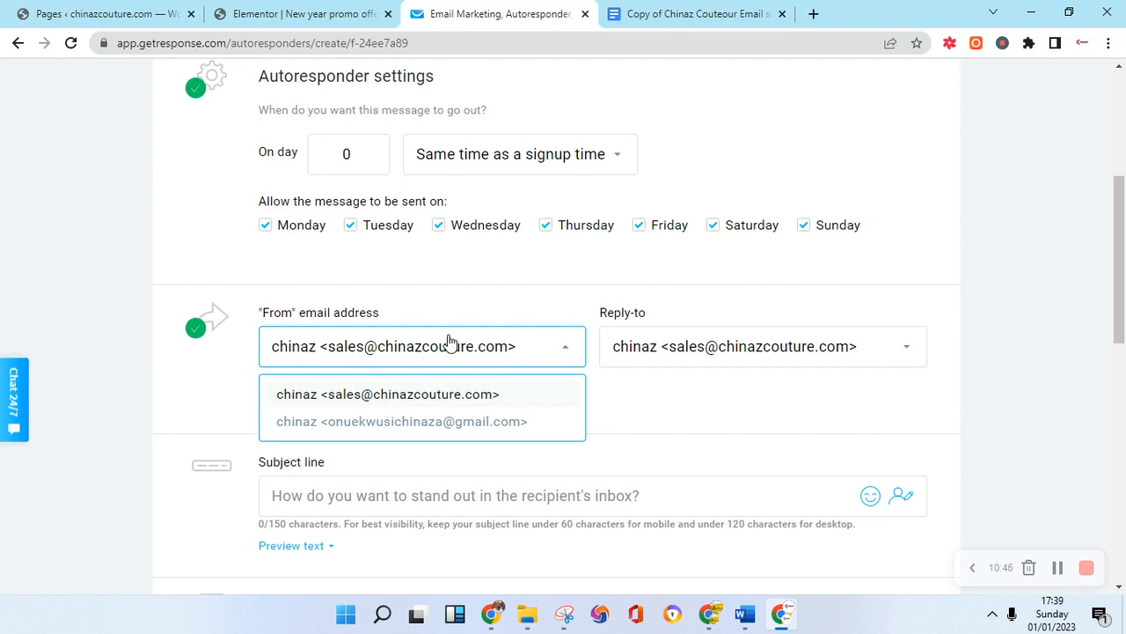
left_click(414, 394)
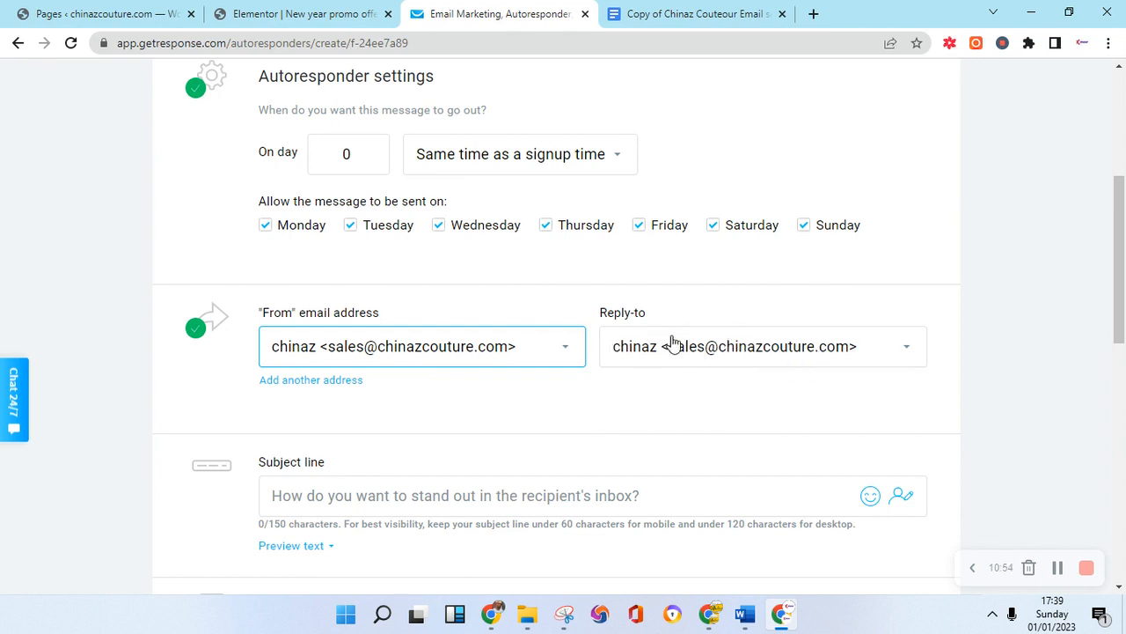
left_click(758, 355)
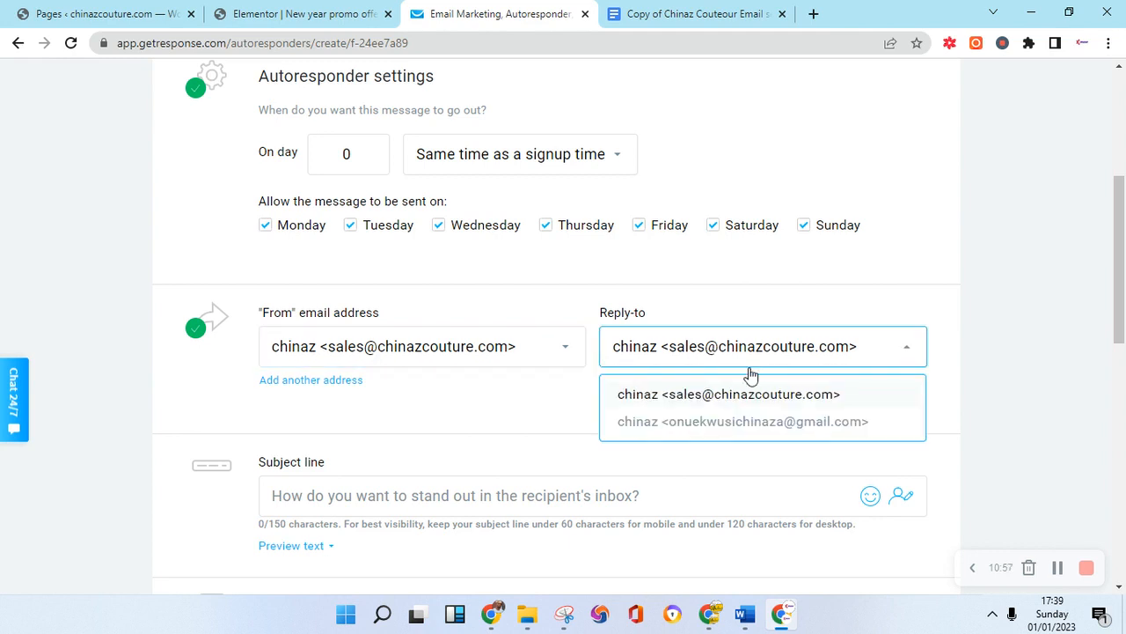
left_click(749, 425)
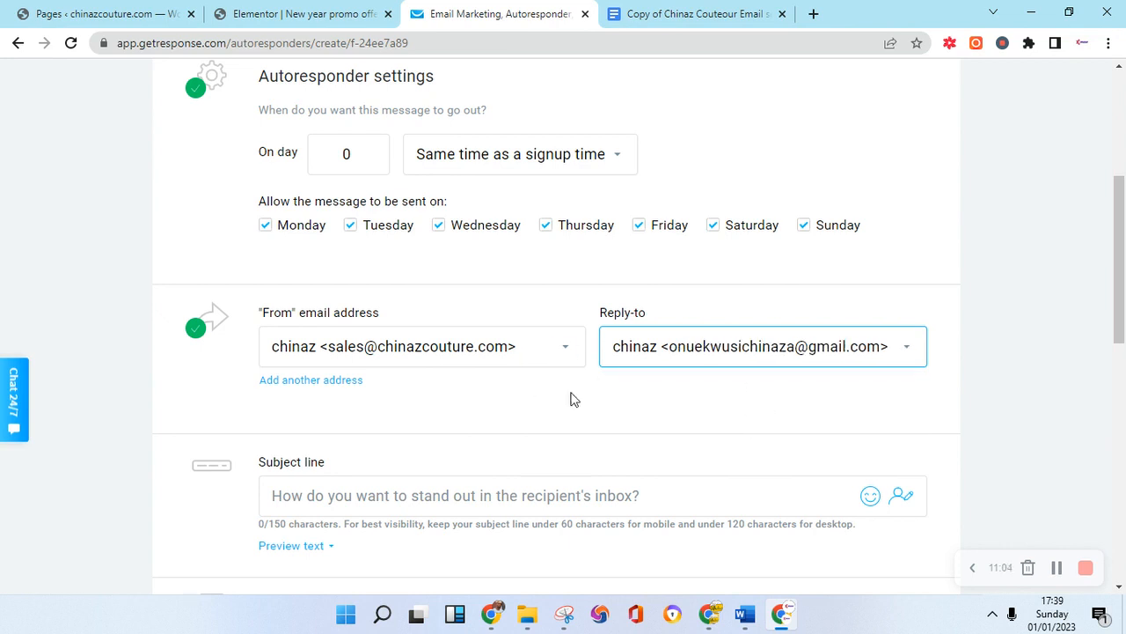
scroll(440, 409, "down", 2)
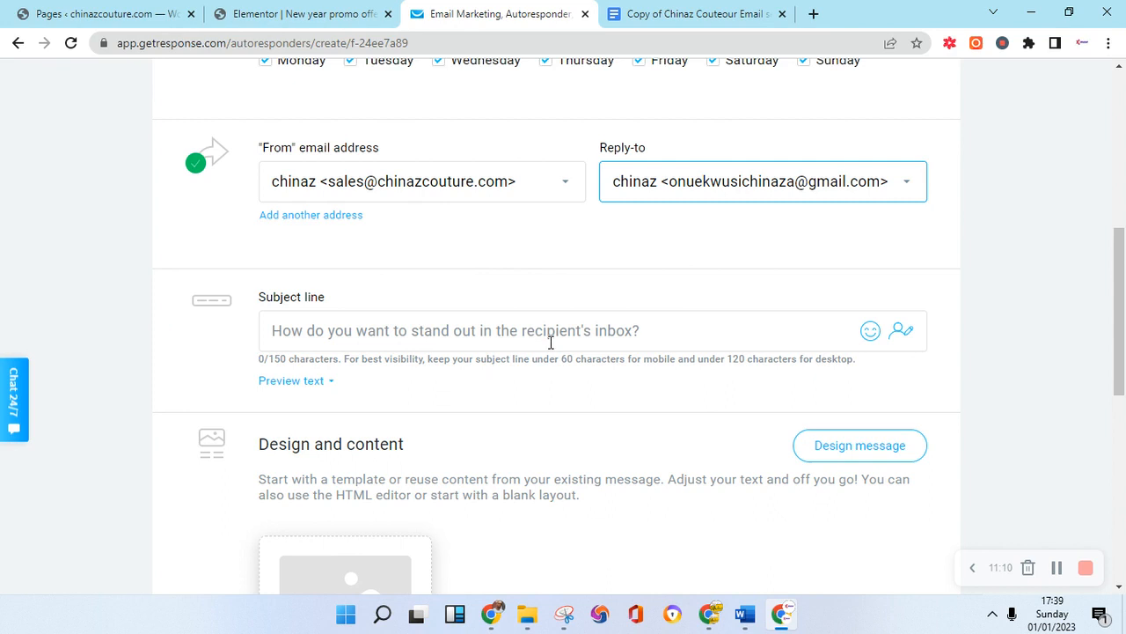
- Copy the heading "Get 30% Off On All Purchases" from the Google Docs email series into the autoresponder's subject line in GetResponse
left_click(699, 14)
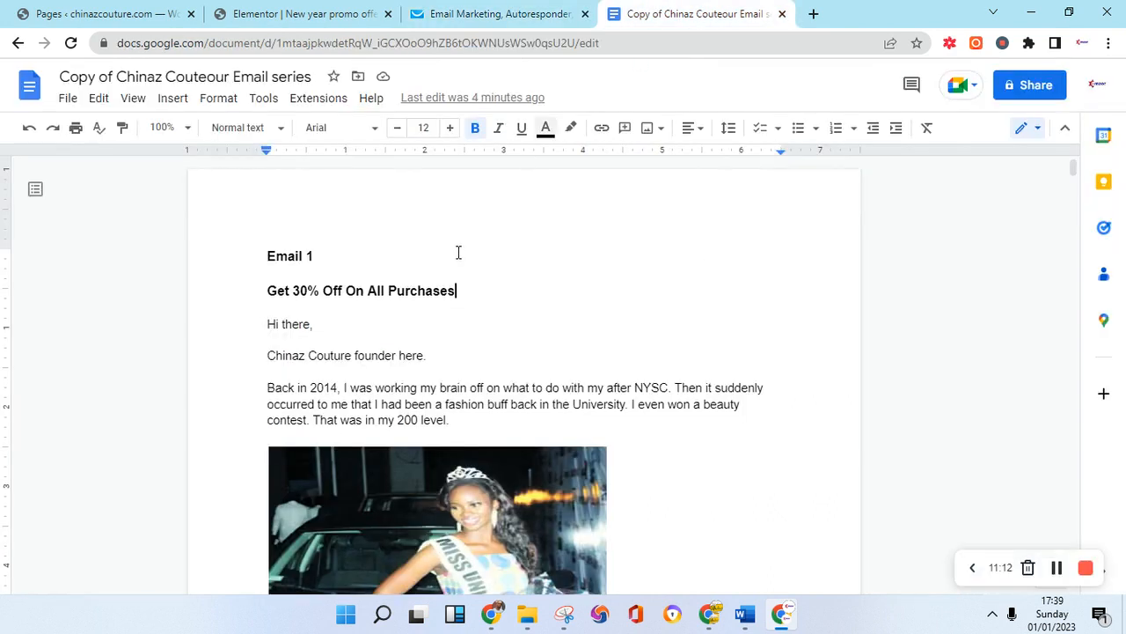
left_click_drag(456, 291, 243, 290)
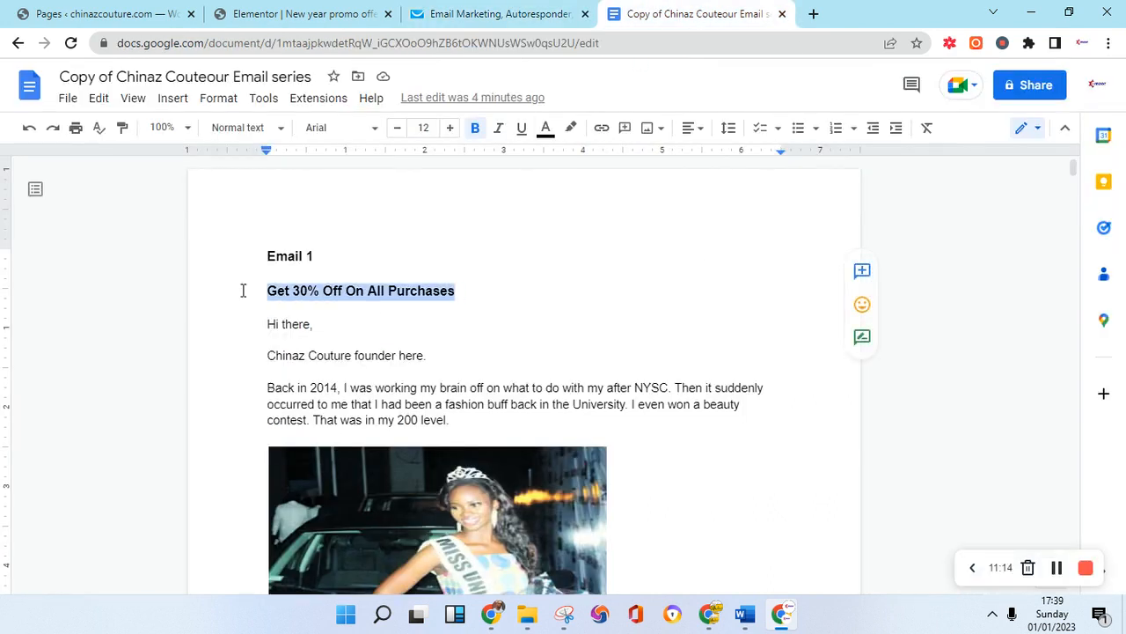
right_click(302, 290)
left_click(354, 204)
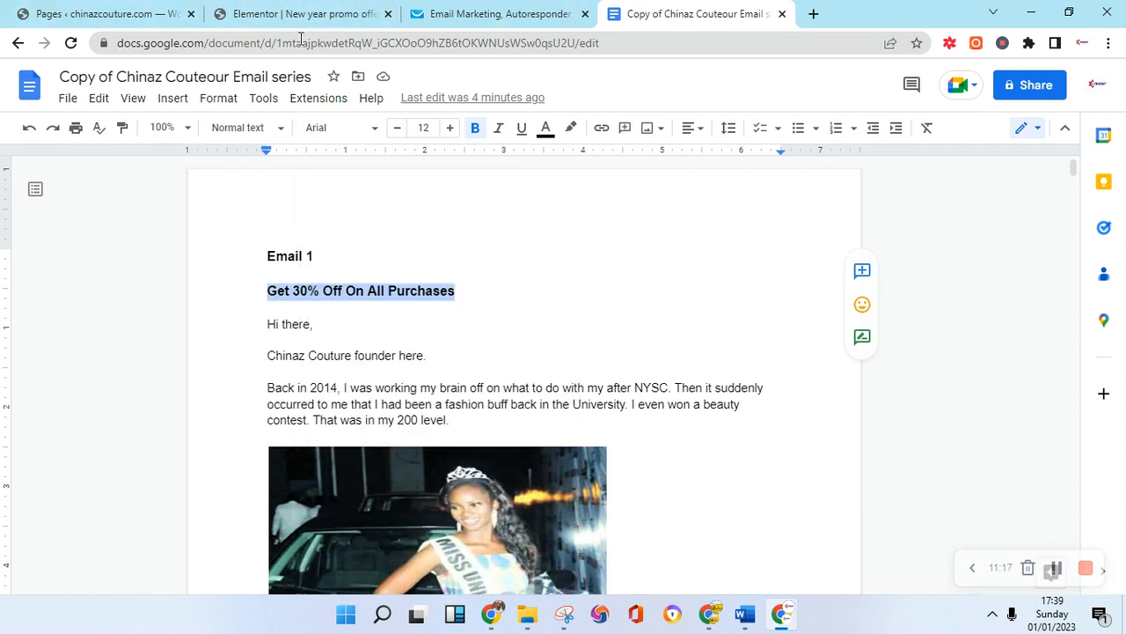
left_click(539, 14)
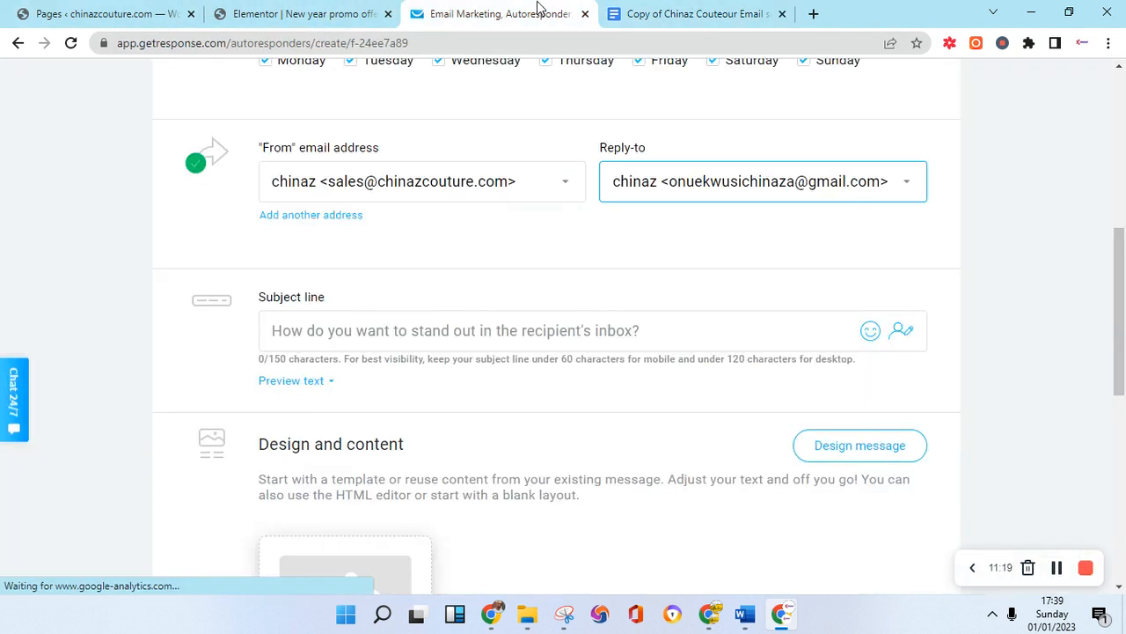
right_click(339, 330)
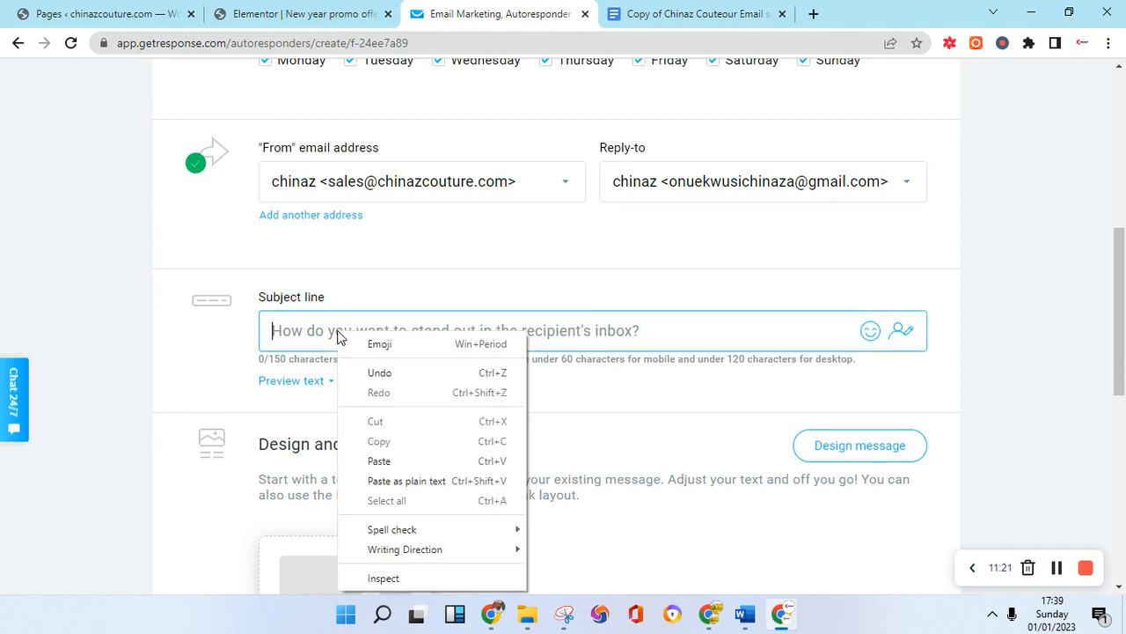
left_click(380, 459)
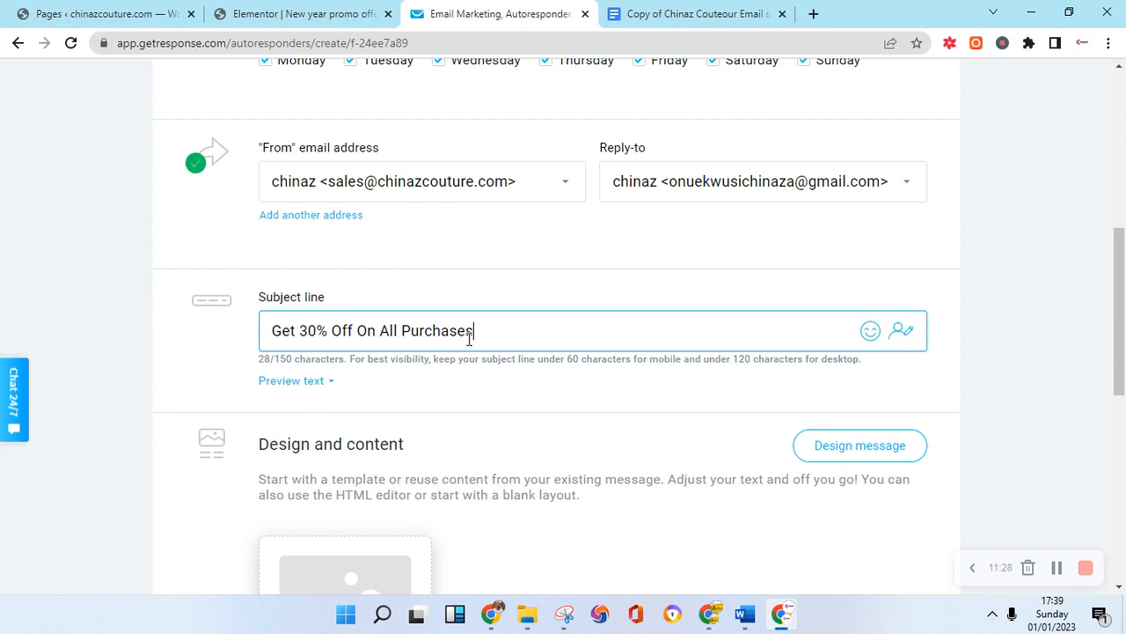
- Insert a grinning face emoji at the start of the subject line, before "Get 30% Off On All Purchases"
left_click(870, 331)
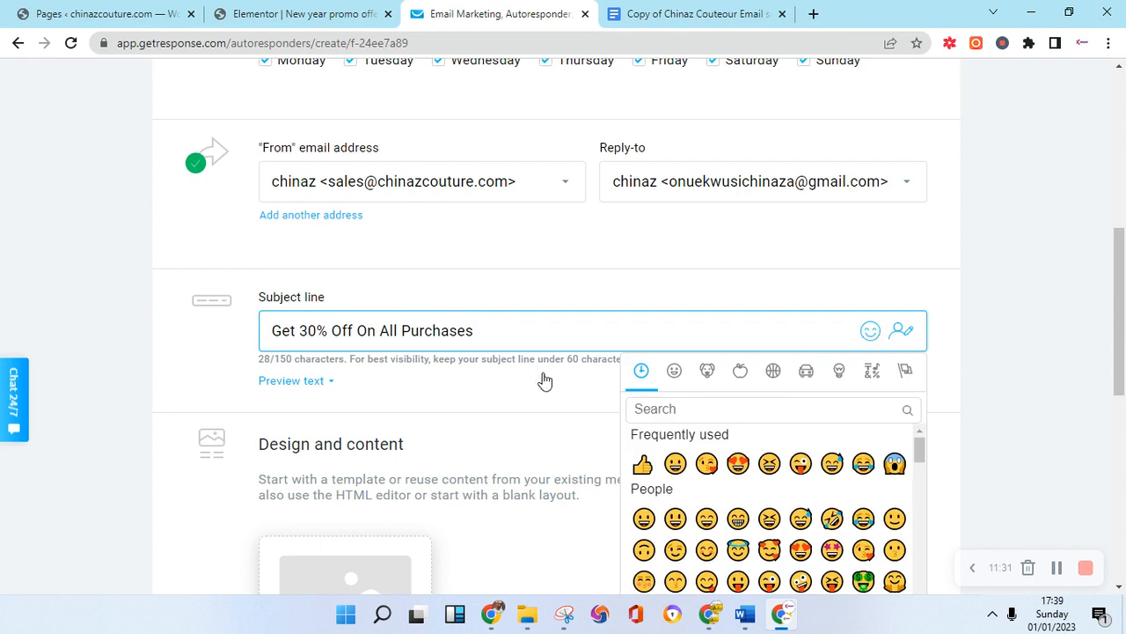
left_click(272, 331)
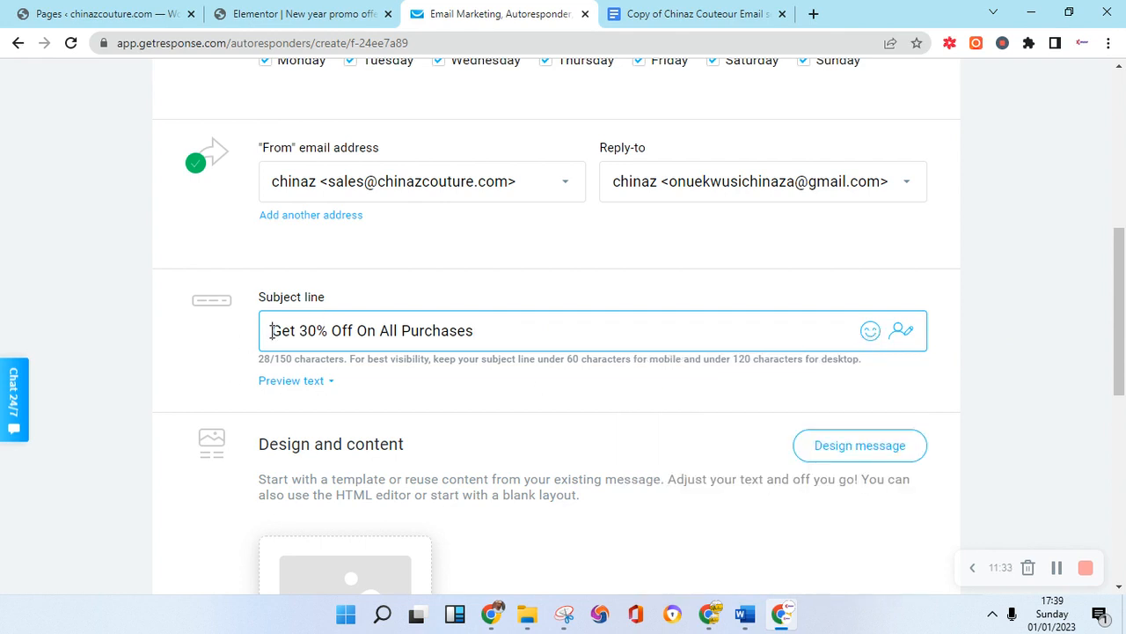
left_click(870, 332)
scroll(734, 433, "down", 1)
scroll(729, 435, "up", 1)
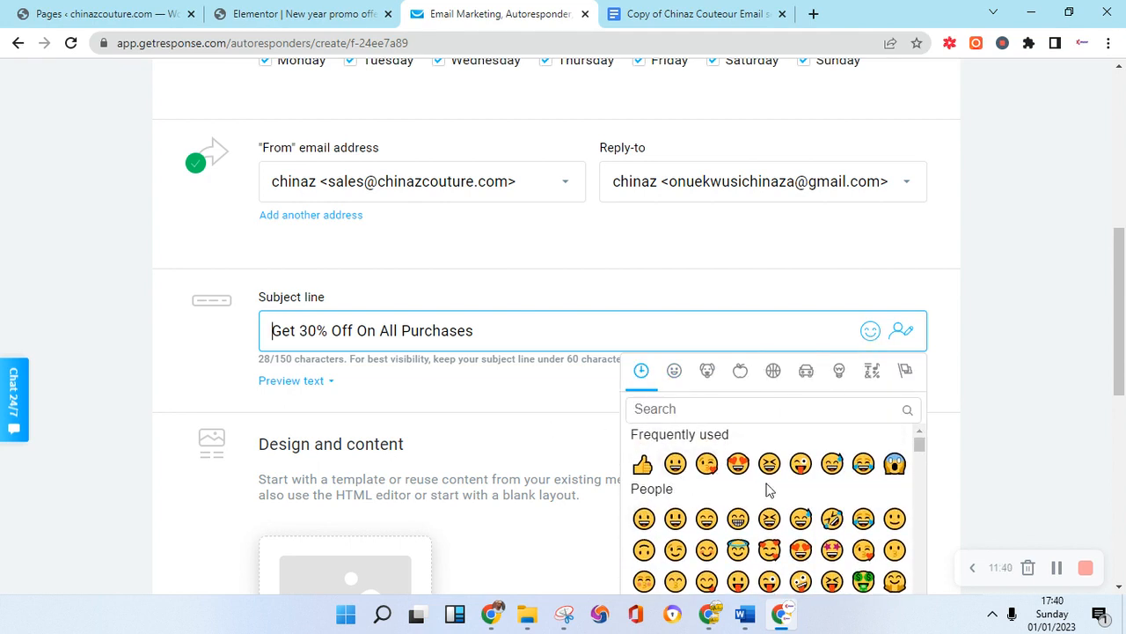
scroll(765, 491, "down", 5)
scroll(758, 499, "down", 8)
scroll(758, 499, "down", 8)
scroll(759, 499, "up", 20)
left_click(675, 466)
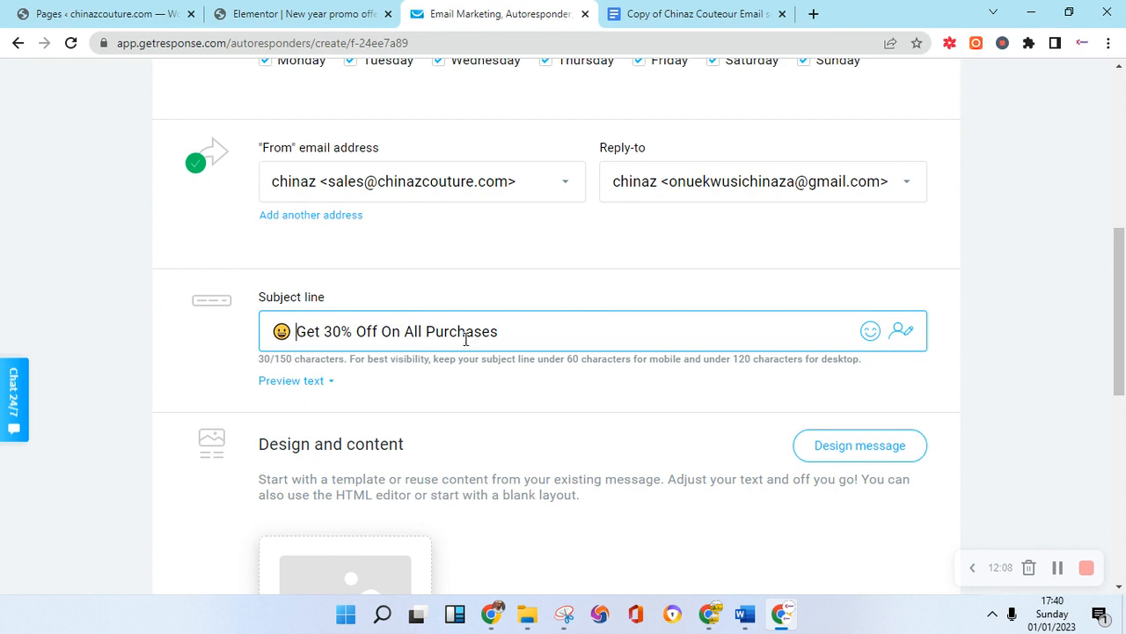
- Look over the design and tracking sections and start designing the autoresponder's message
scroll(485, 327, "down", 1)
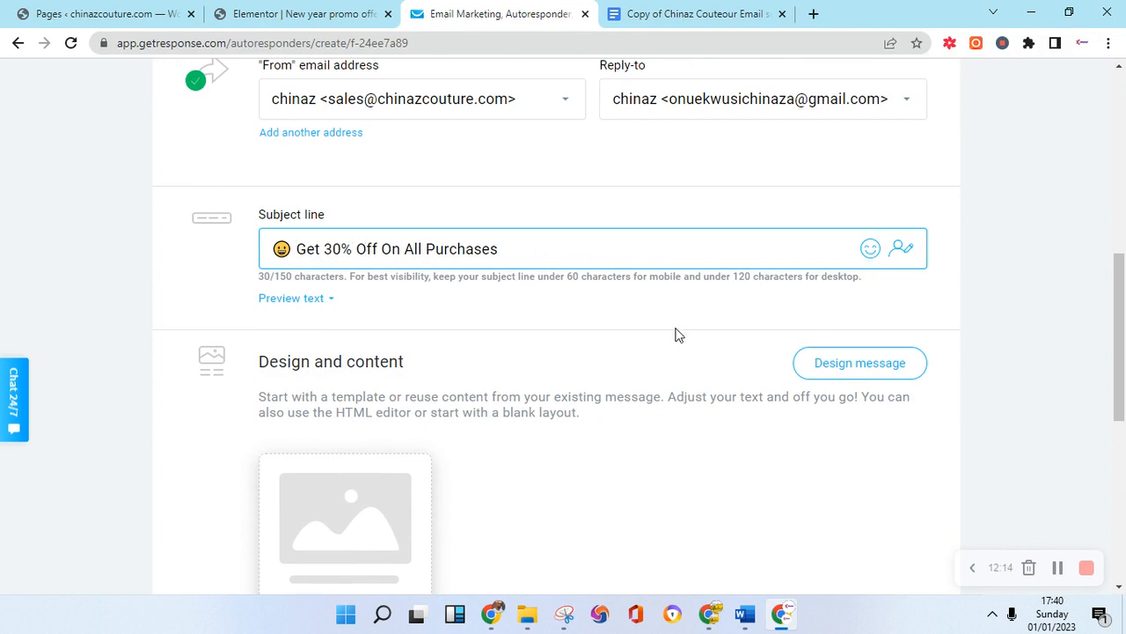
scroll(445, 385, "down", 3)
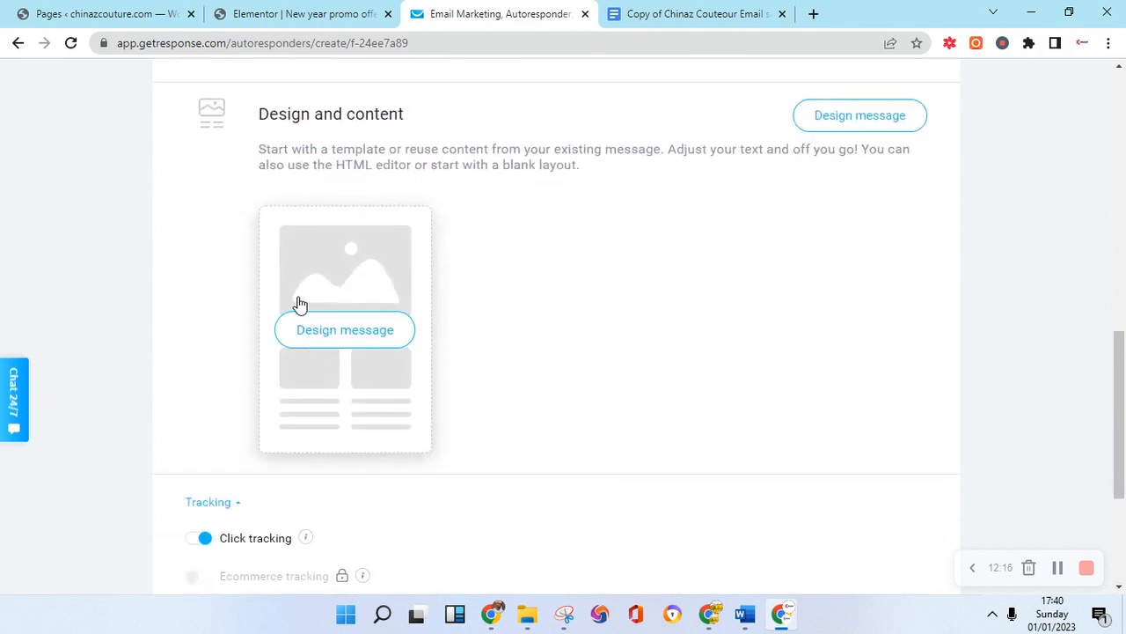
scroll(449, 295, "down", 1)
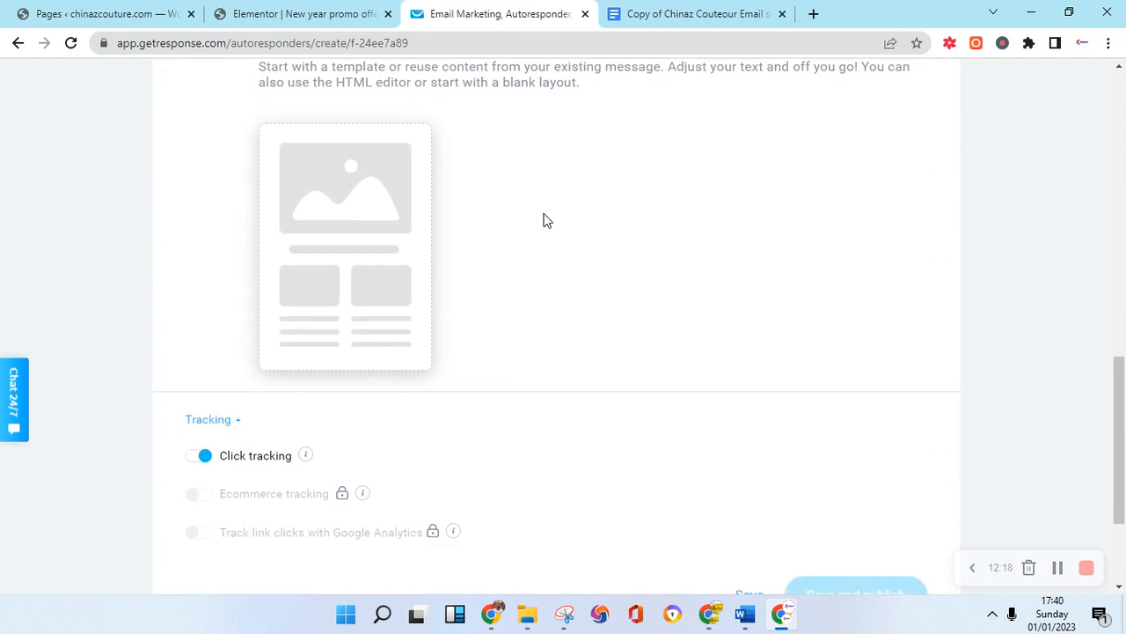
scroll(533, 229, "up", 3)
scroll(523, 308, "down", 1)
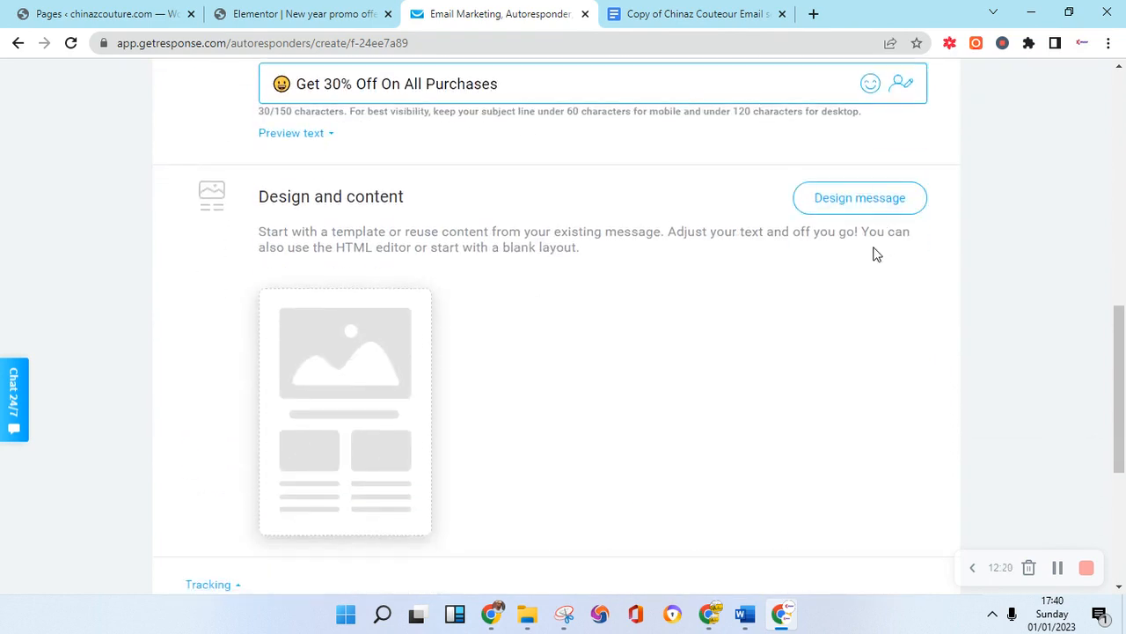
left_click(853, 206)
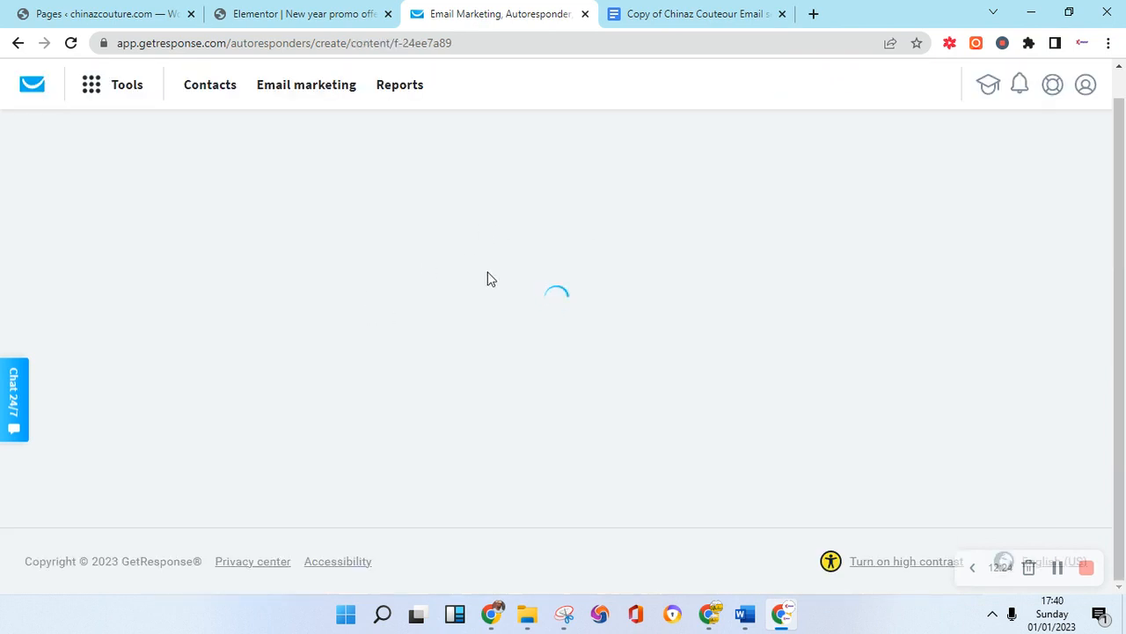